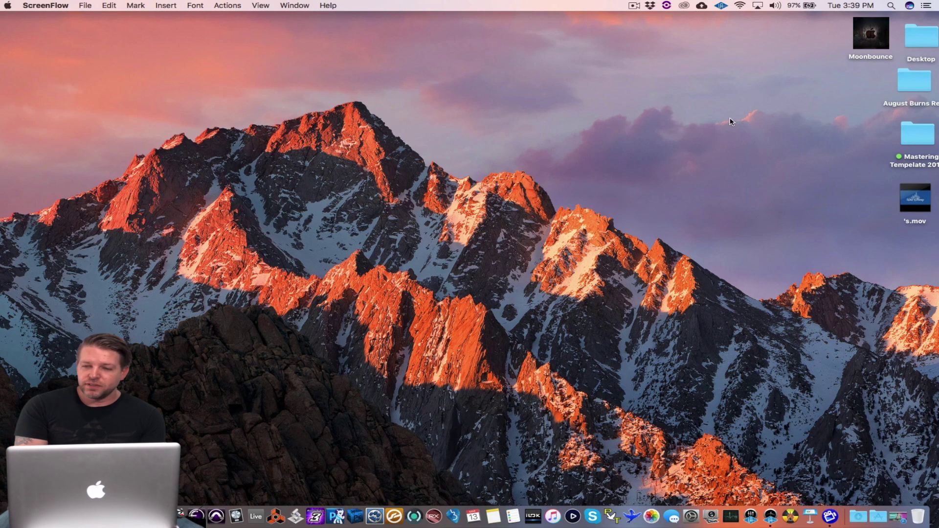
Go through Moonbounce to the 3DS Roms folder and mount citra-setup-mac.dmg.
{"action": "double_click", "coordinate": [871, 33]}
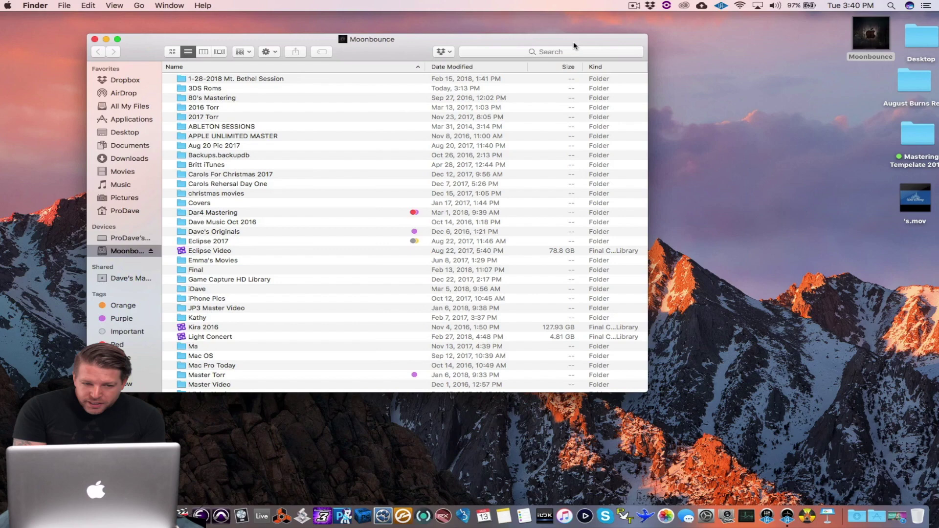
{"action": "double_click", "coordinate": [224, 91]}
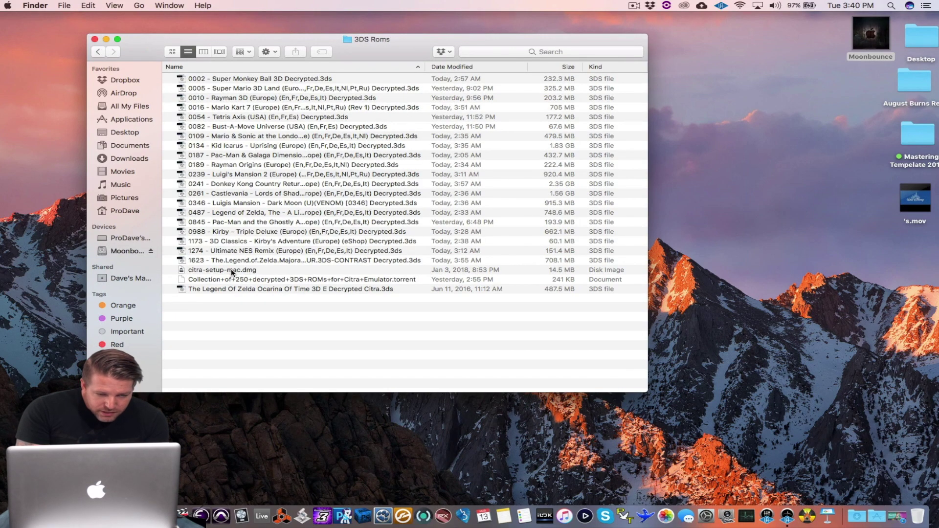
{"action": "double_click", "coordinate": [232, 272]}
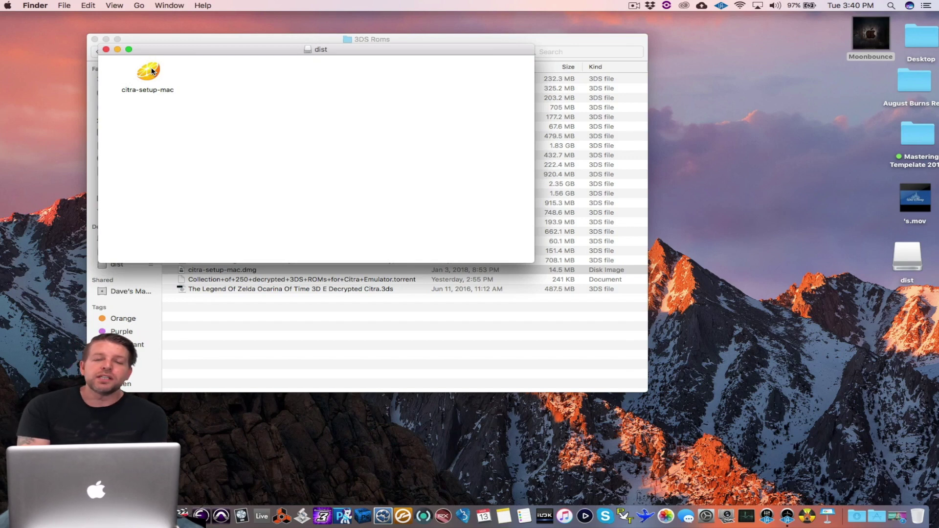
Launch citra-setup-mac, then allow it with Open Anyway in Security & Privacy.
{"action": "double_click", "coordinate": [151, 71]}
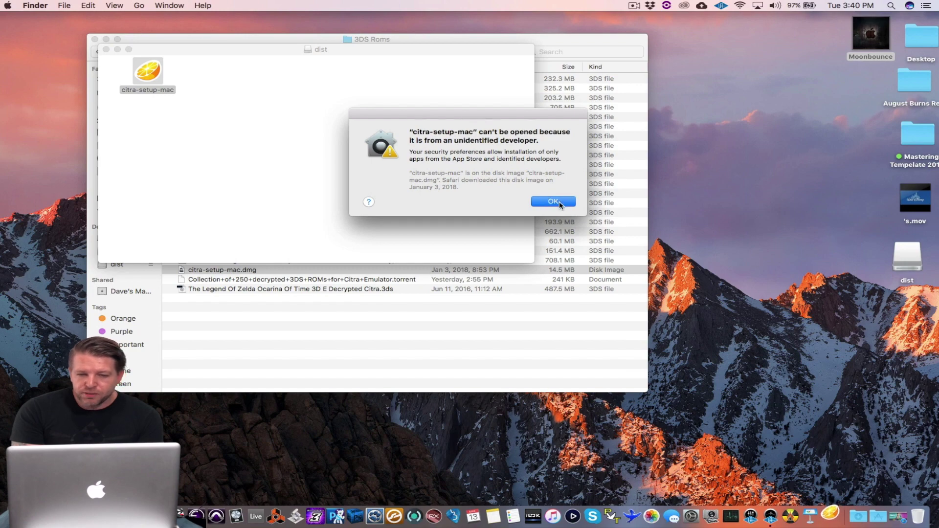
{"action": "left_click", "coordinate": [559, 202]}
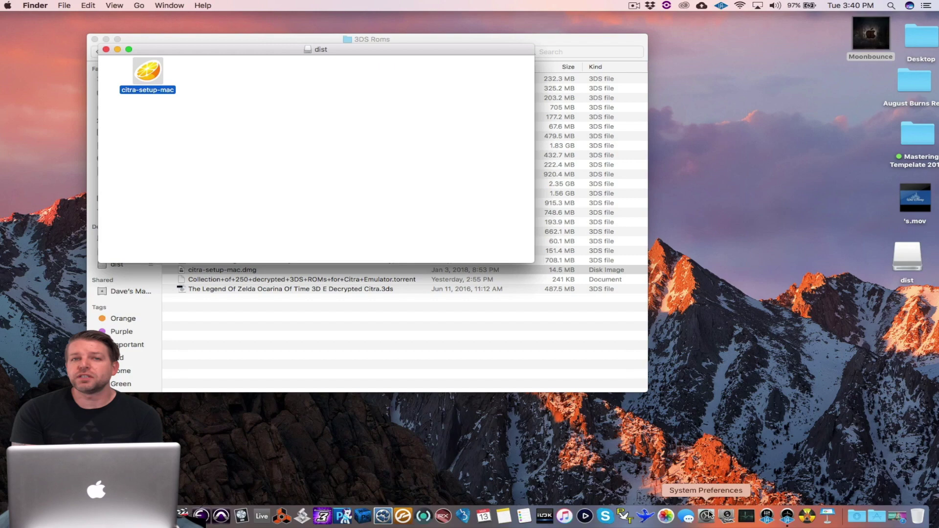
{"action": "left_click", "coordinate": [706, 516]}
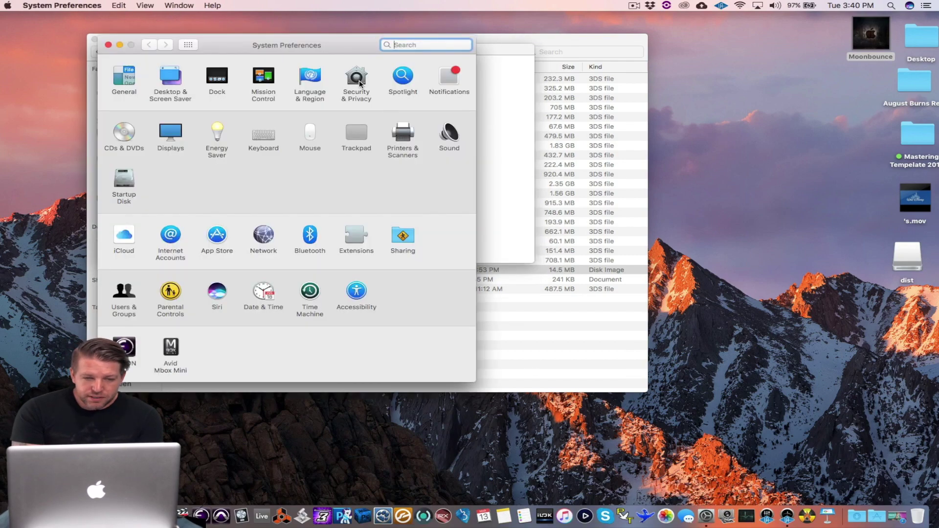
{"action": "left_click", "coordinate": [359, 83]}
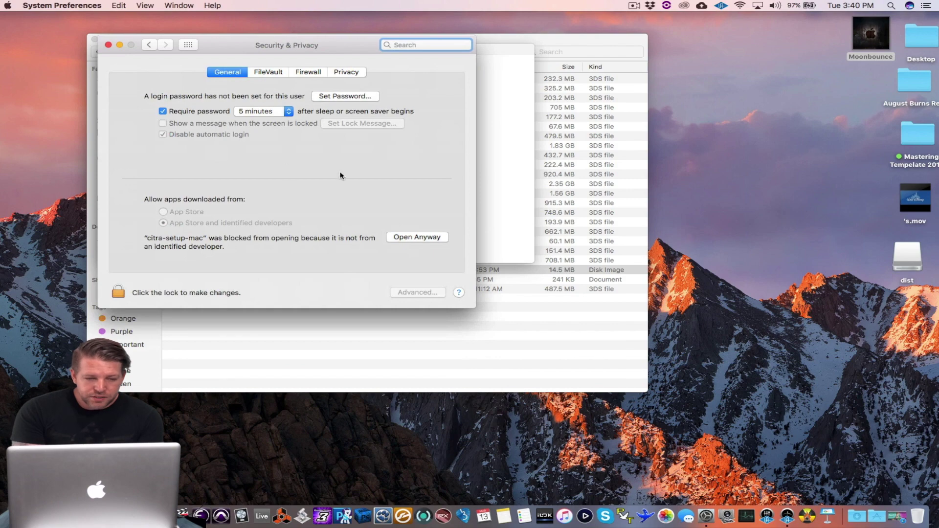
{"action": "left_click", "coordinate": [416, 238]}
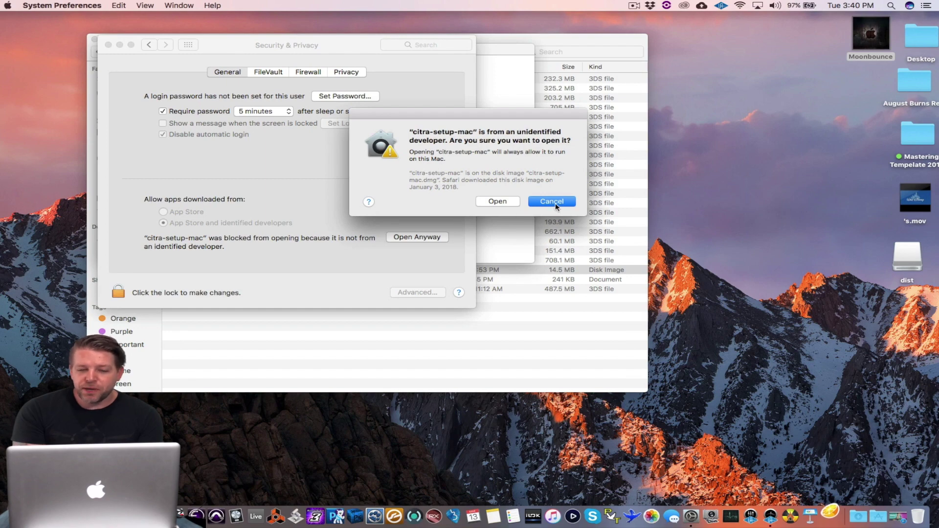
Confirm opening the installer, keeping /Applications/Citra and only the Citra Nightly component.
{"action": "left_click", "coordinate": [499, 201]}
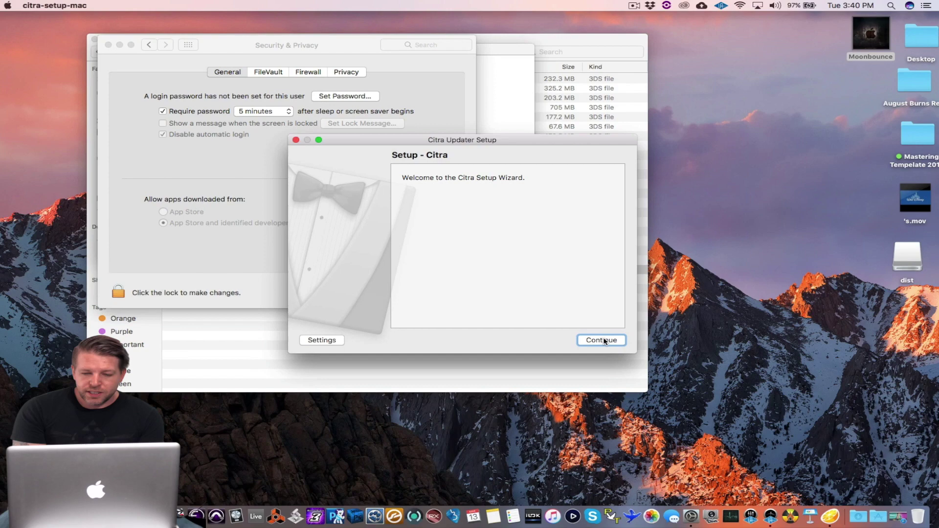
{"action": "left_click", "coordinate": [603, 340]}
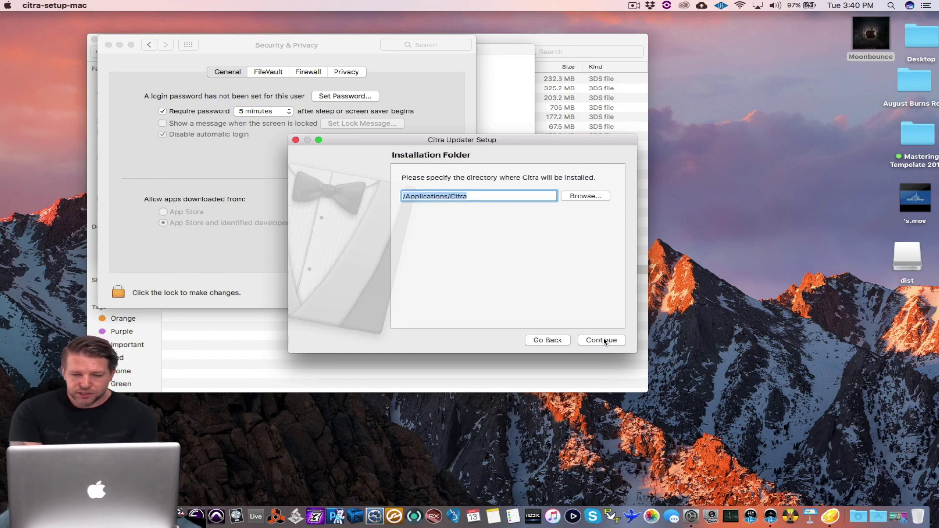
{"action": "left_click", "coordinate": [602, 340]}
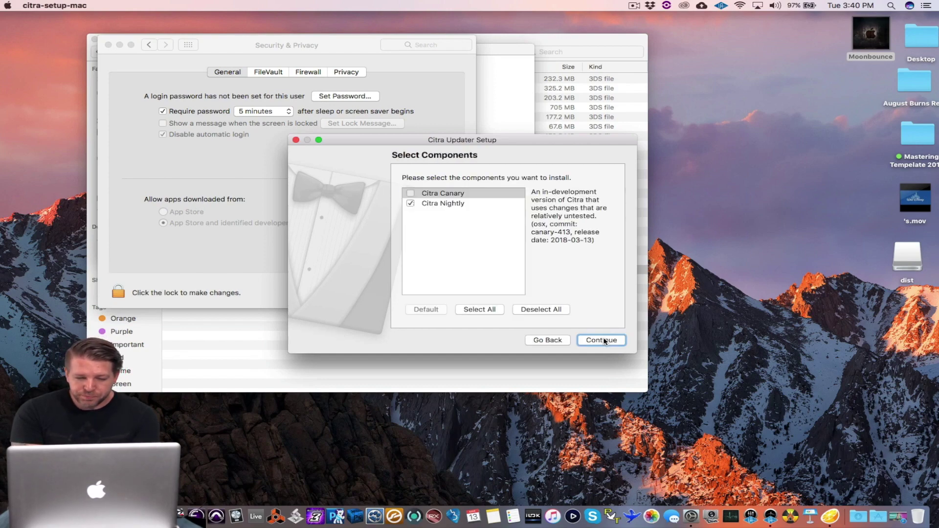
{"action": "left_click", "coordinate": [603, 340]}
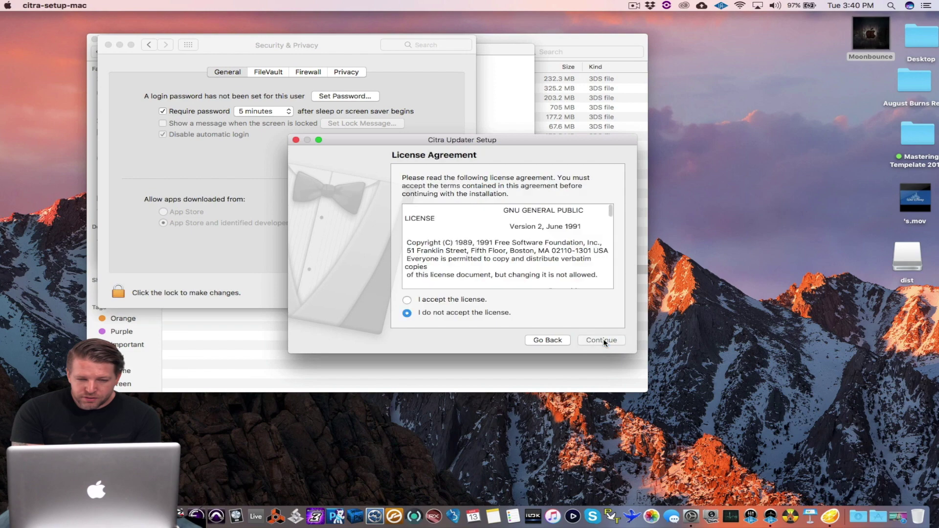
Accept the license agreement, install Citra, and finish the wizard.
{"action": "left_click", "coordinate": [474, 300]}
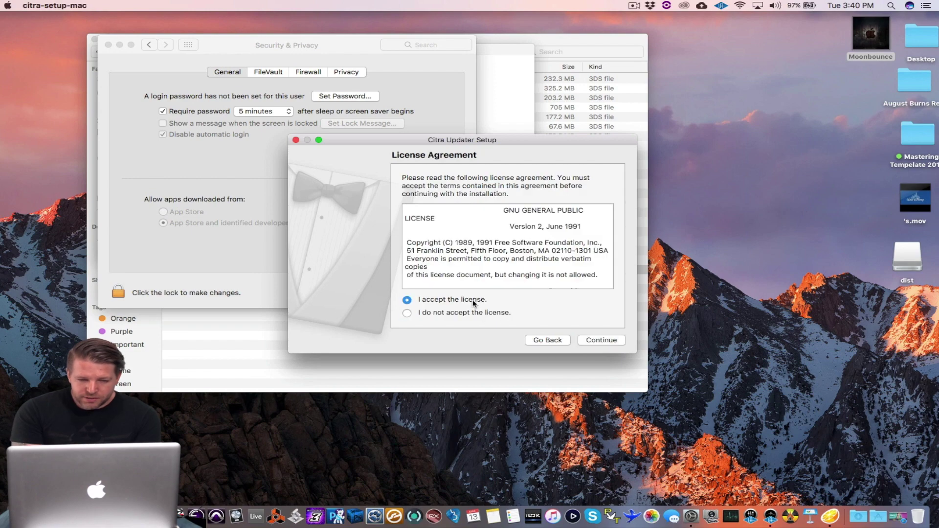
{"action": "left_click", "coordinate": [582, 338]}
{"action": "left_click", "coordinate": [605, 341]}
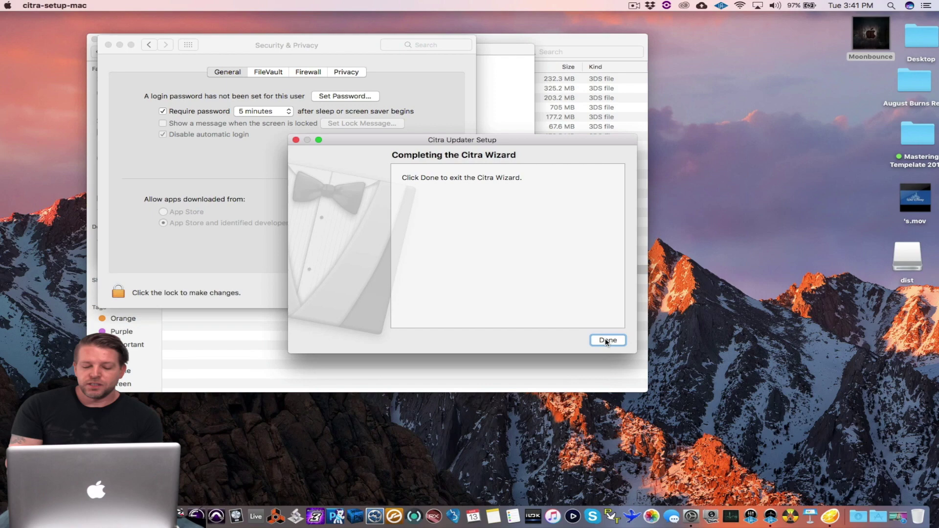
{"action": "left_click", "coordinate": [607, 341]}
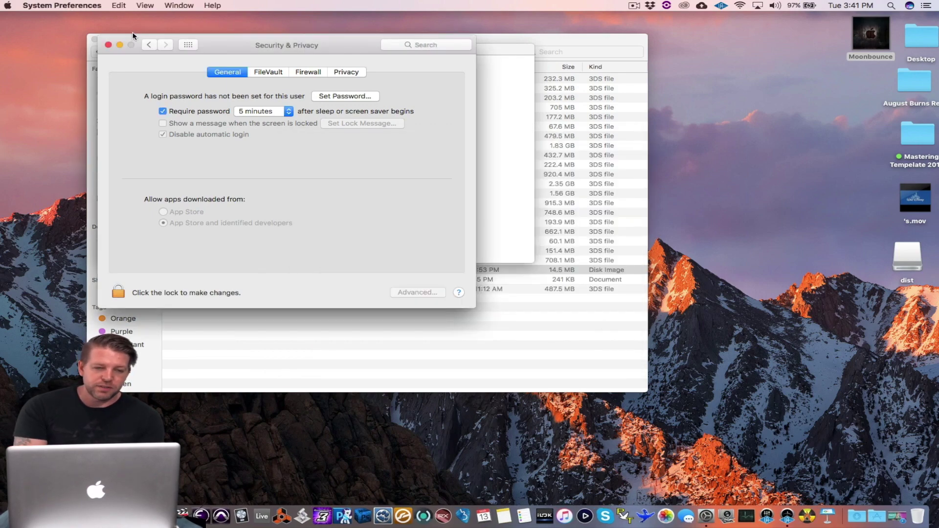
Close the Security & Privacy preferences window.
{"action": "left_click", "coordinate": [108, 45]}
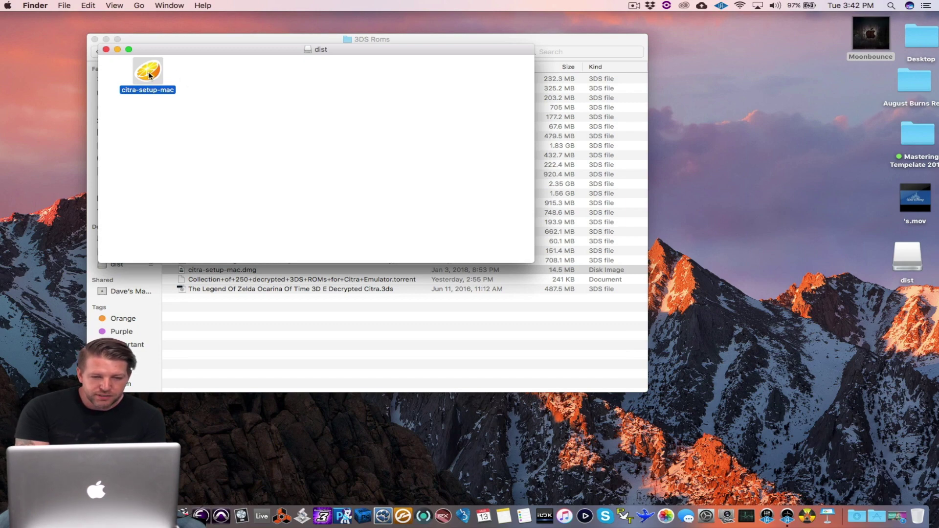
Copy citra-setup-mac into Applications and launch citra-qt from Citra > nightly.
{"action": "left_click_drag", "start_coordinate": [148, 72], "coordinate": [878, 510]}
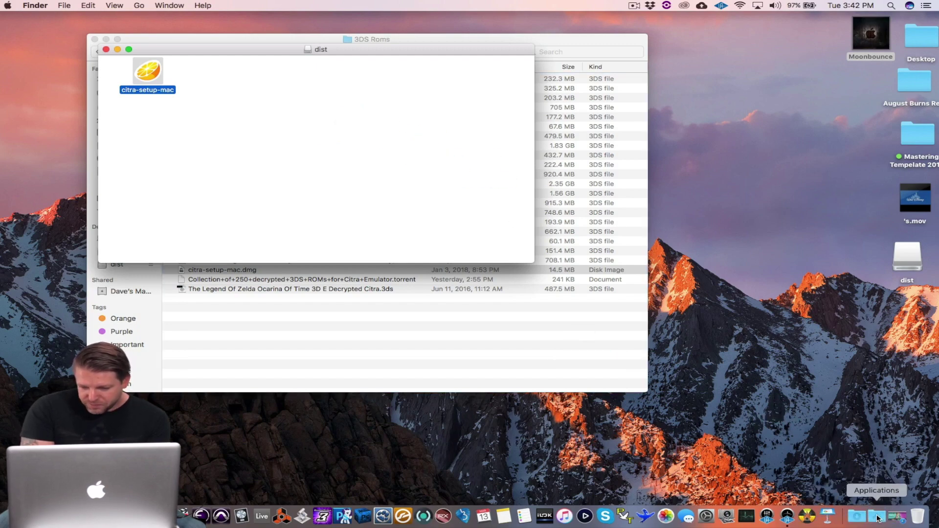
{"action": "left_click", "coordinate": [877, 512]}
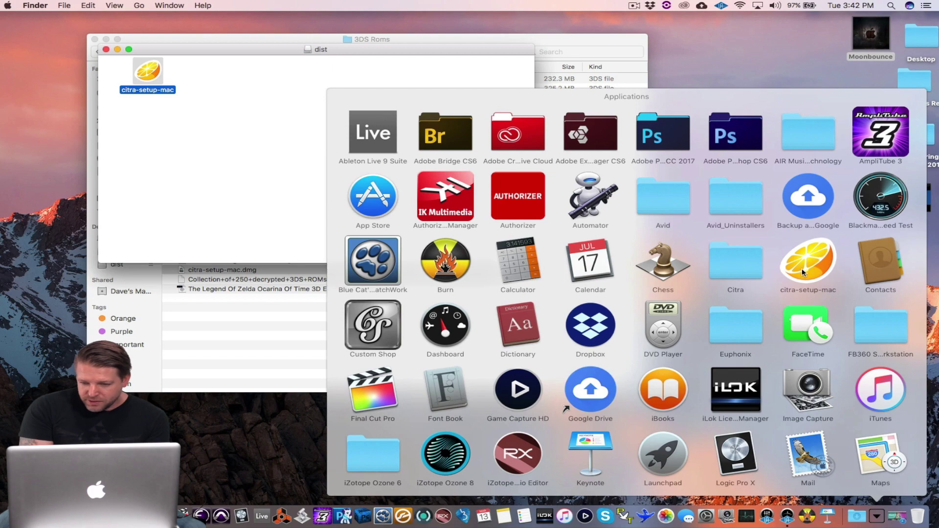
{"action": "left_click", "coordinate": [744, 266]}
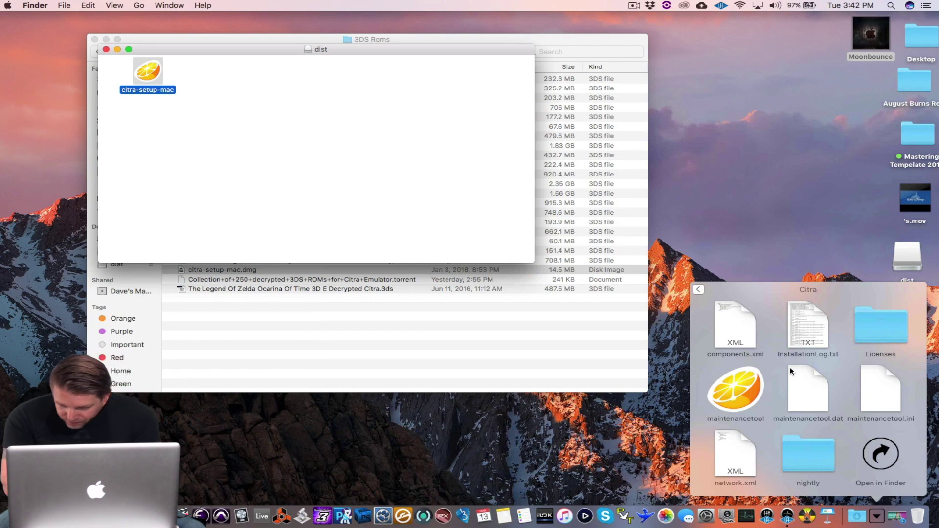
{"action": "left_click", "coordinate": [808, 460]}
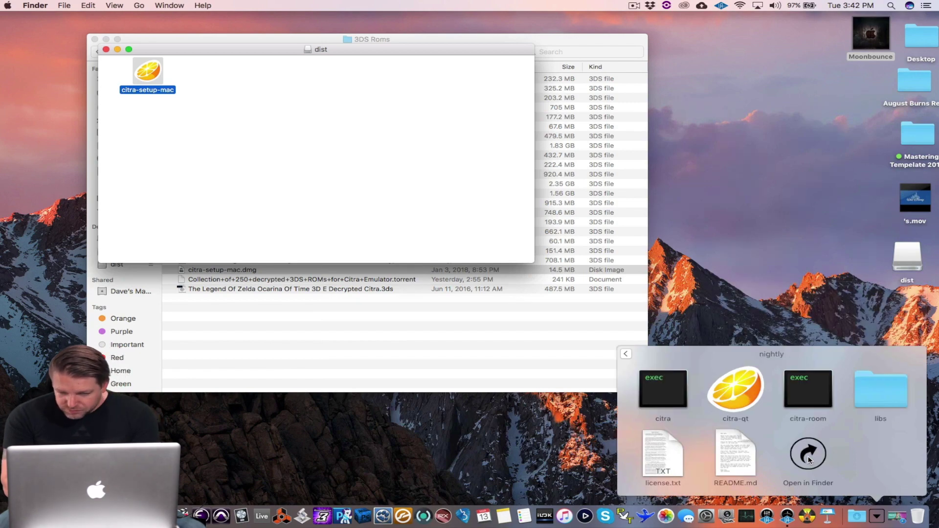
{"action": "left_click", "coordinate": [742, 401]}
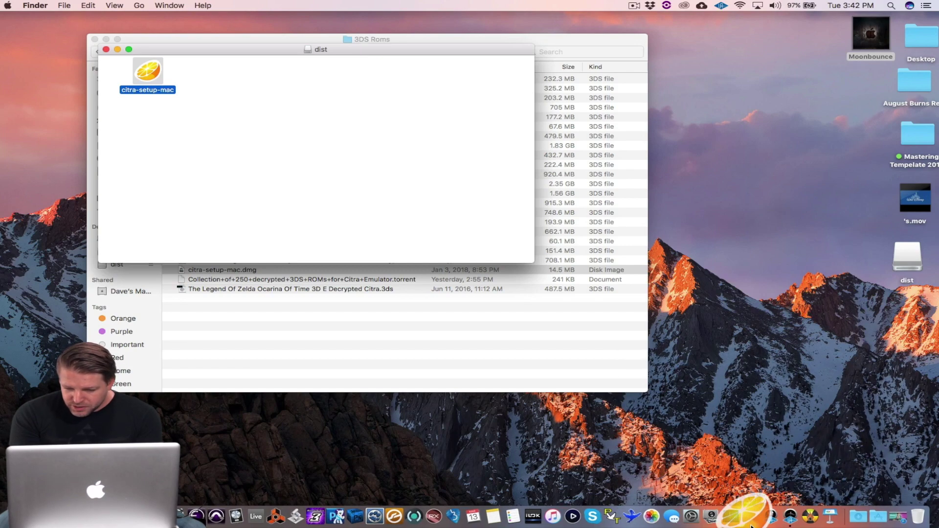
Eject the dist disk image from the desktop.
{"action": "left_click", "coordinate": [753, 462]}
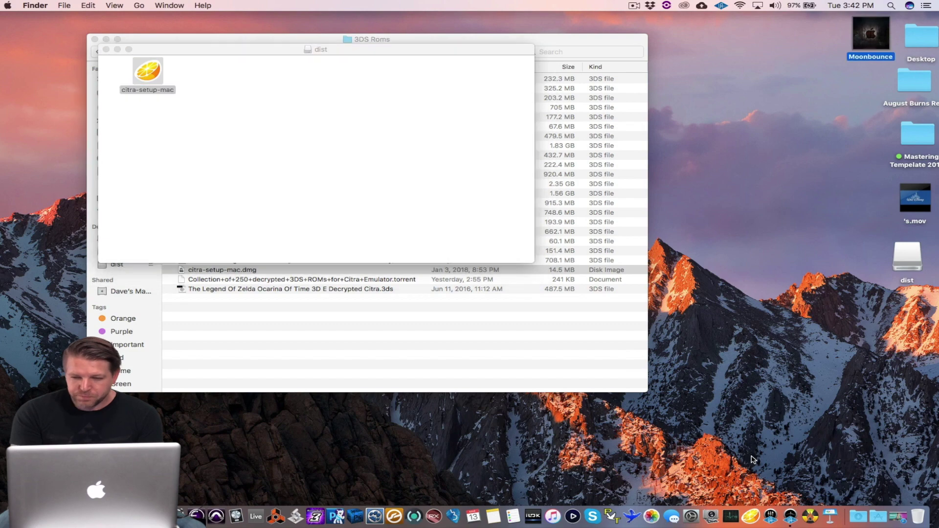
{"action": "right_click", "coordinate": [907, 253]}
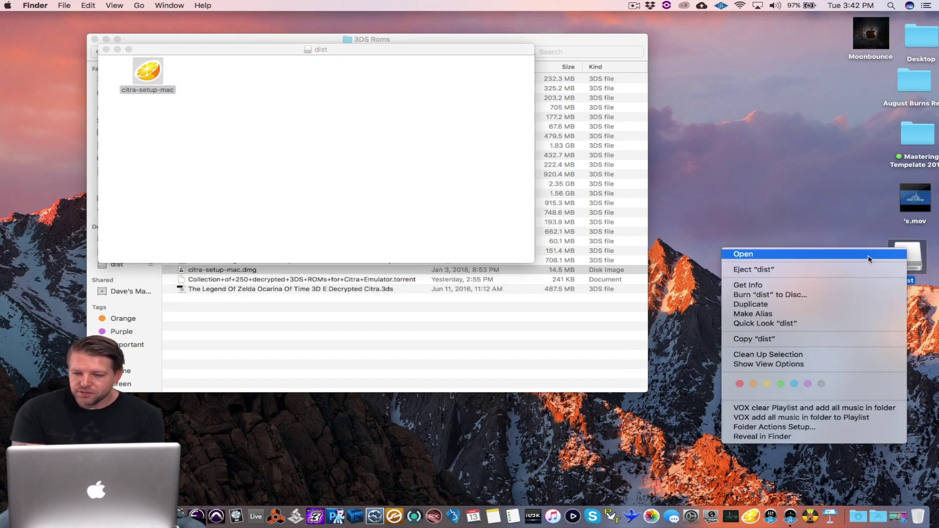
{"action": "left_click", "coordinate": [857, 270]}
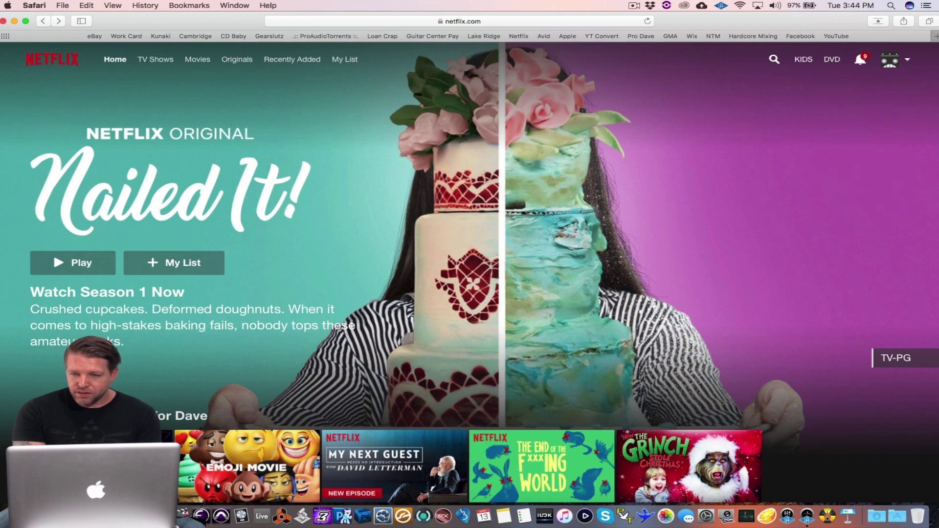
Search 'utorrent.com' in a new tab and open the official uTorrent website.
{"action": "left_click", "coordinate": [934, 35]}
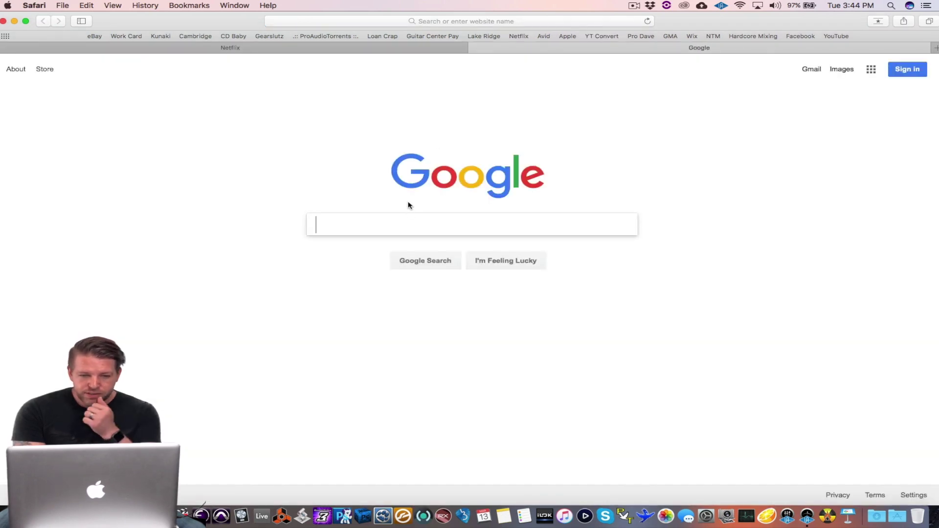
{"action": "left_click", "coordinate": [407, 223]}
{"action": "type", "text": "ut"}
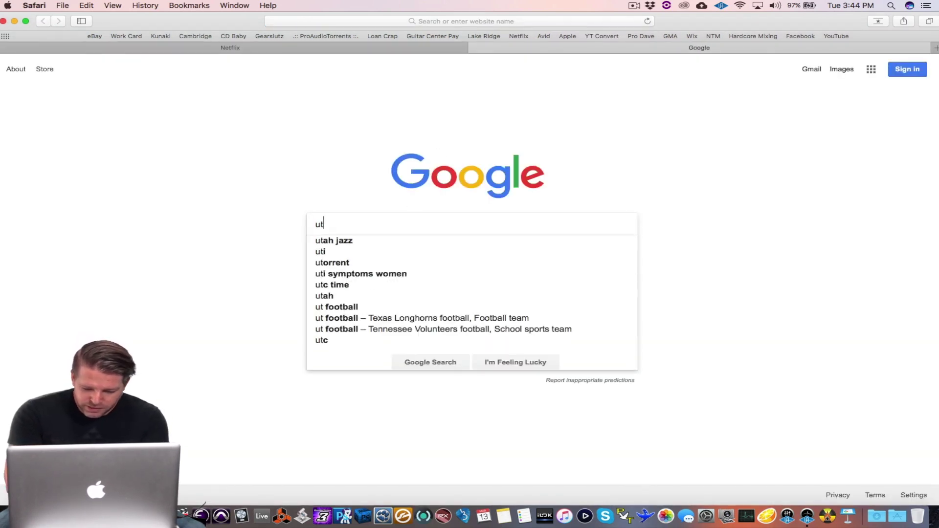
{"action": "type", "text": "orrent.com"}
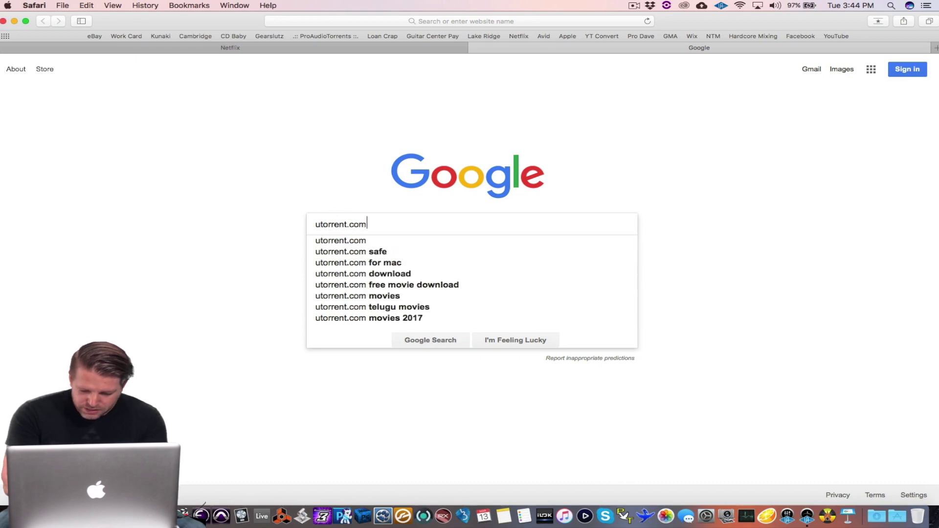
{"action": "key", "text": "Return"}
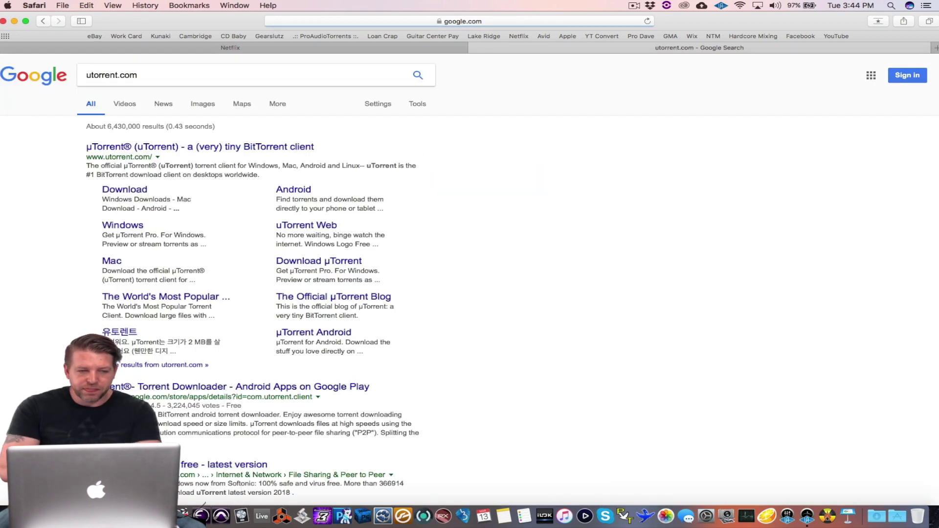
{"action": "left_click", "coordinate": [265, 149]}
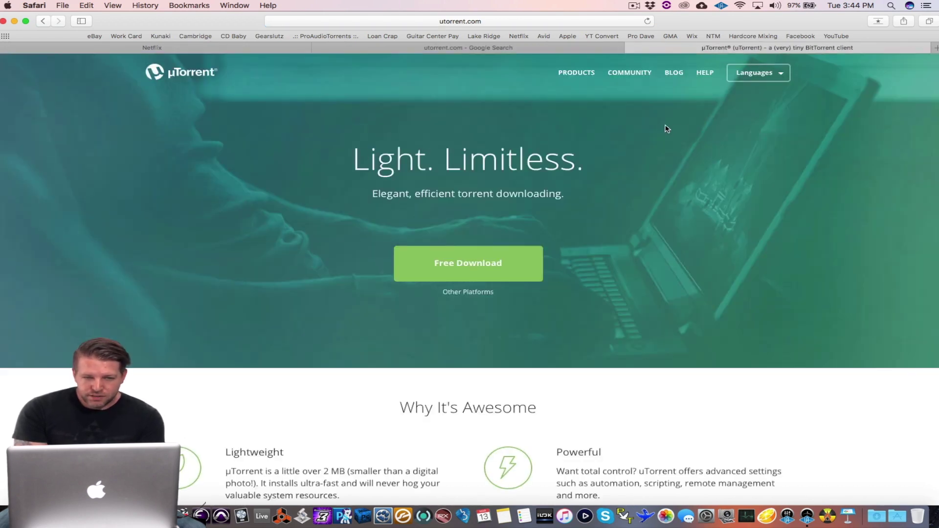
Download the uTorrent installer and open uTorrent.dmg from the downloads list.
{"action": "left_click", "coordinate": [493, 267]}
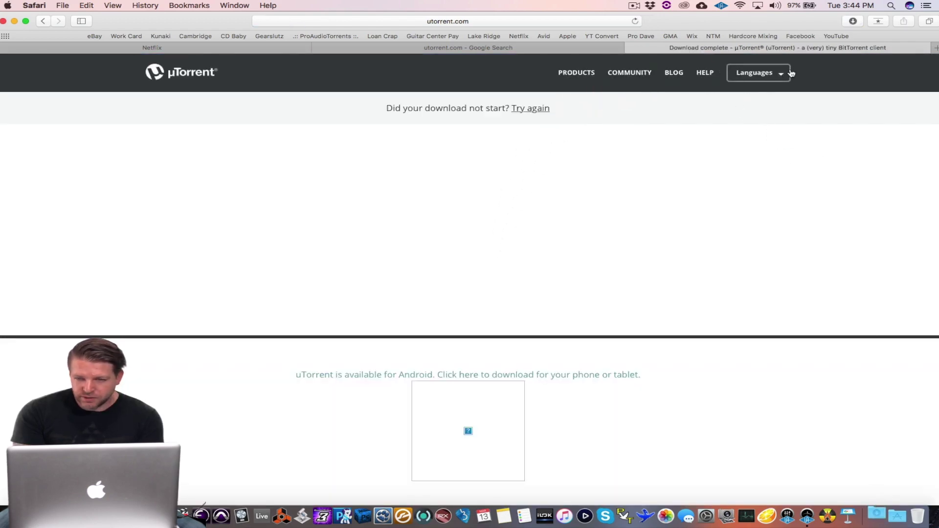
{"action": "left_click", "coordinate": [851, 22]}
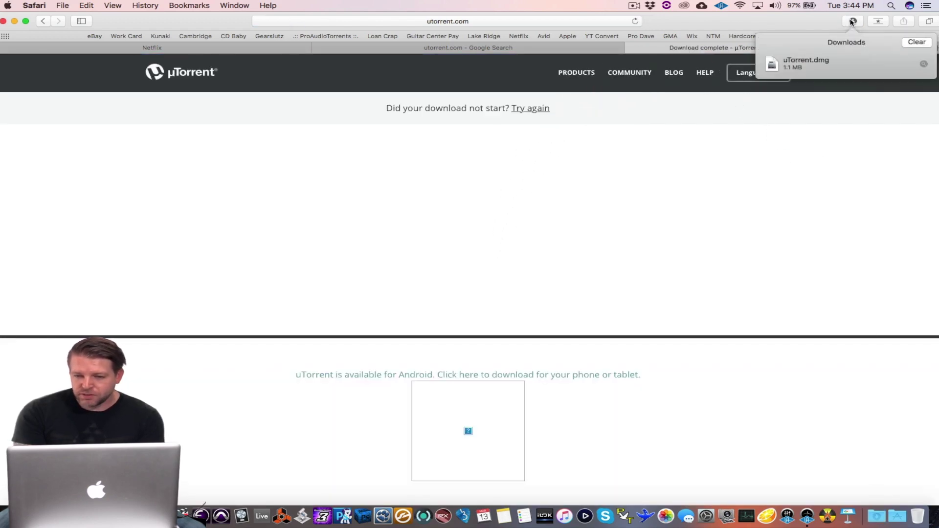
{"action": "double_click", "coordinate": [802, 59]}
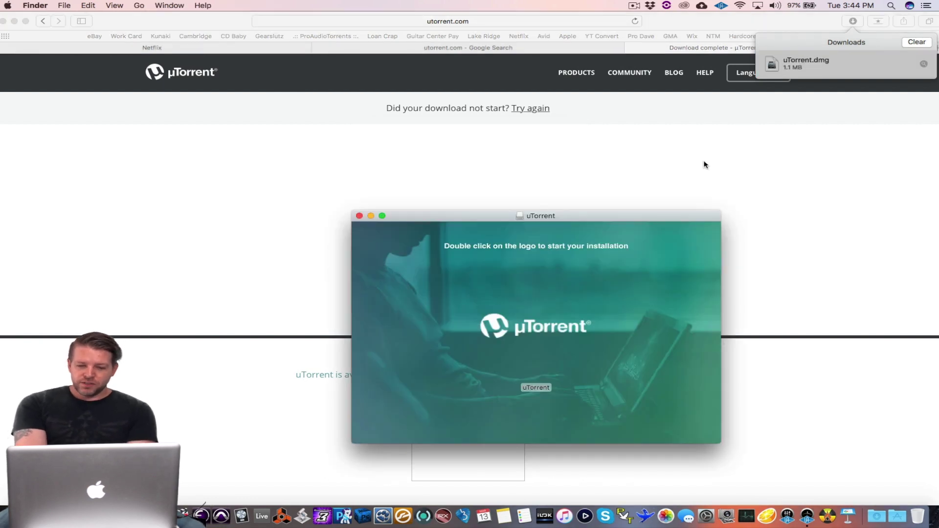
Run the uTorrent installer without future warnings, accepting the licence and Yahoo search offer.
{"action": "double_click", "coordinate": [554, 331]}
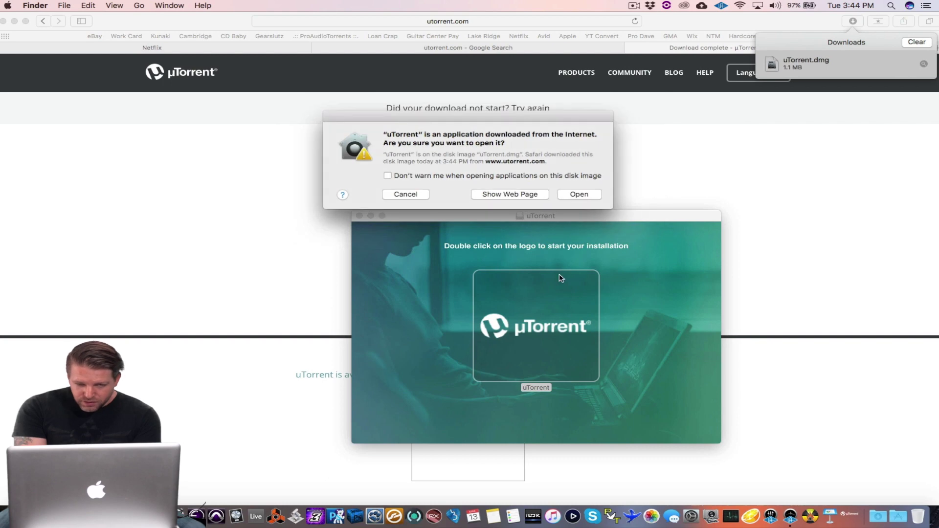
{"action": "left_click", "coordinate": [556, 175]}
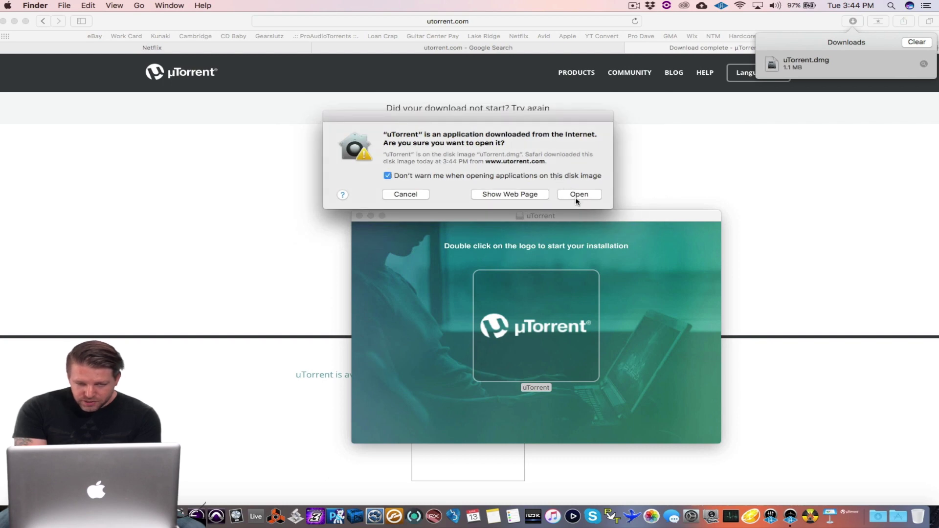
{"action": "left_click", "coordinate": [576, 197]}
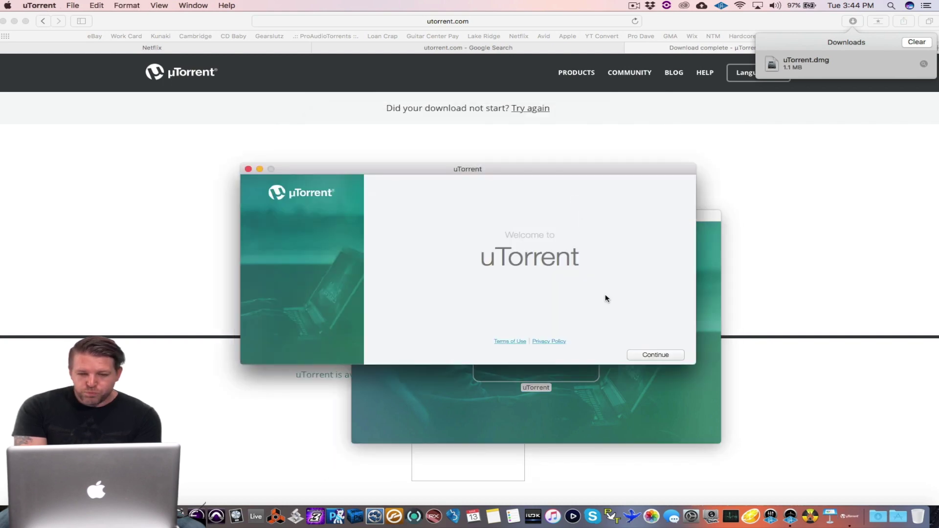
{"action": "left_click", "coordinate": [656, 355]}
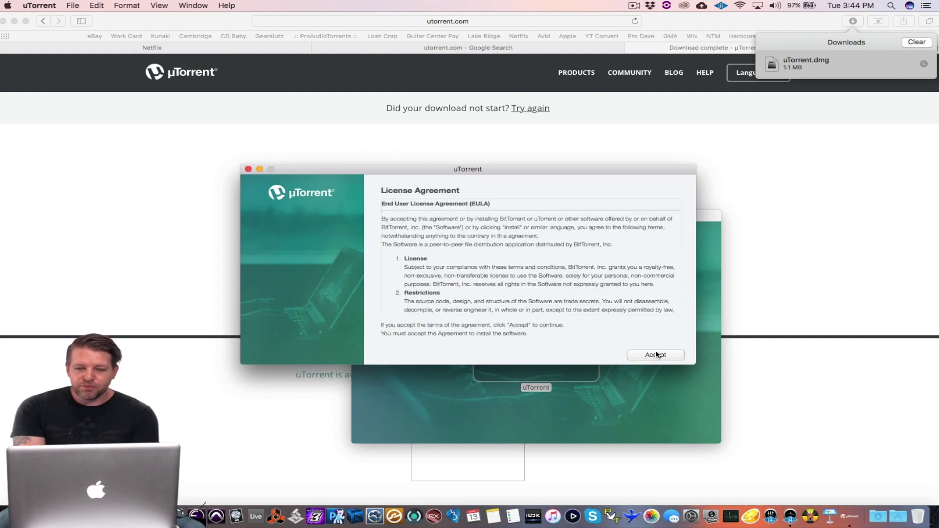
{"action": "left_click", "coordinate": [656, 355]}
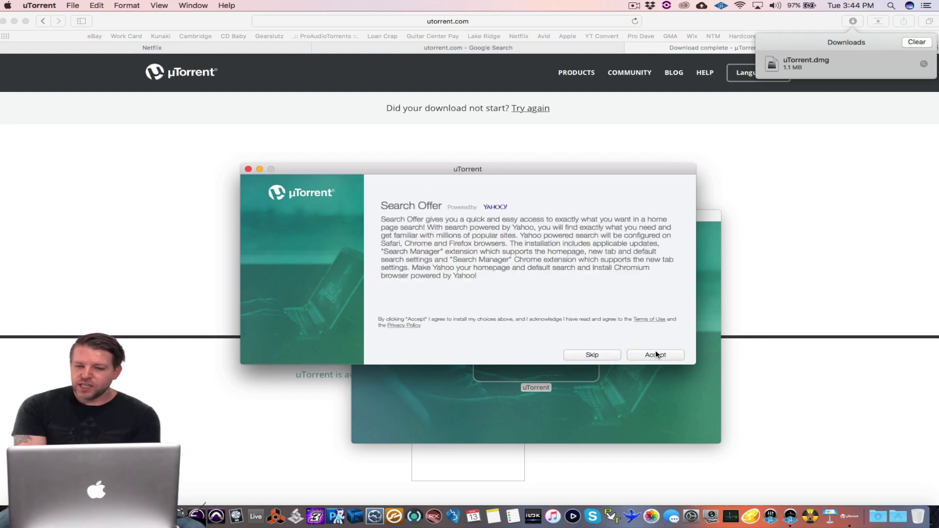
{"action": "left_click", "coordinate": [655, 354]}
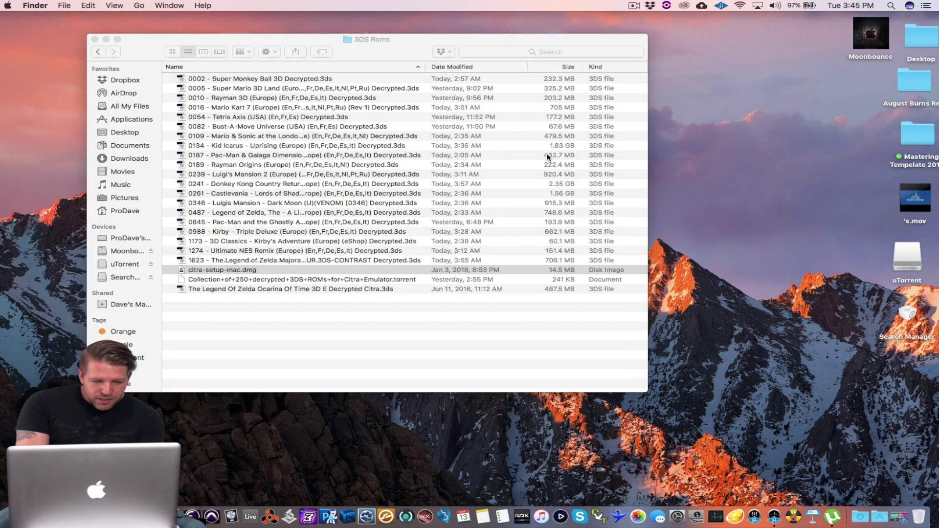
Load the 250-ROM 3DS collection torrent into uTorrent's Add New Torrent dialog.
{"action": "double_click", "coordinate": [318, 279]}
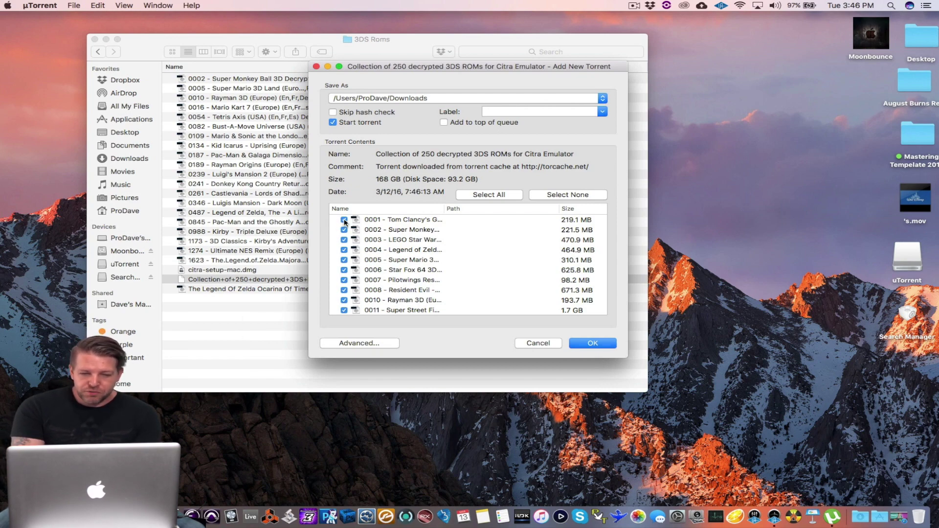
Uncheck games 0001–0003, then cancel adding the torrent entirely.
{"action": "left_click", "coordinate": [345, 220]}
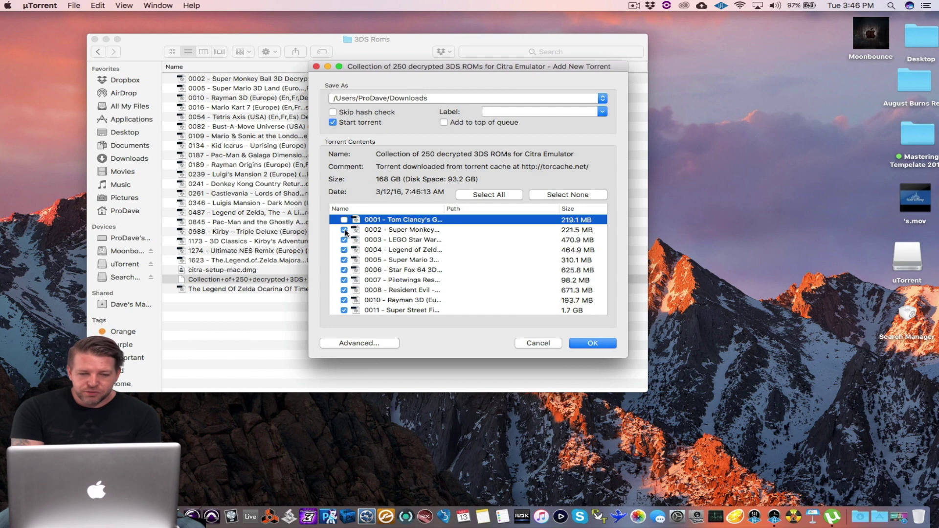
{"action": "left_click", "coordinate": [345, 230]}
{"action": "left_click", "coordinate": [344, 240]}
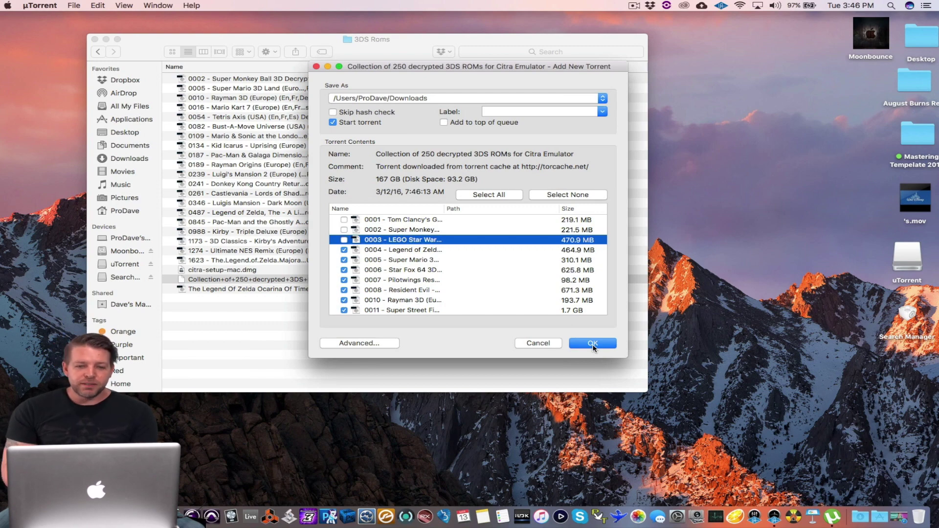
{"action": "left_click", "coordinate": [541, 343]}
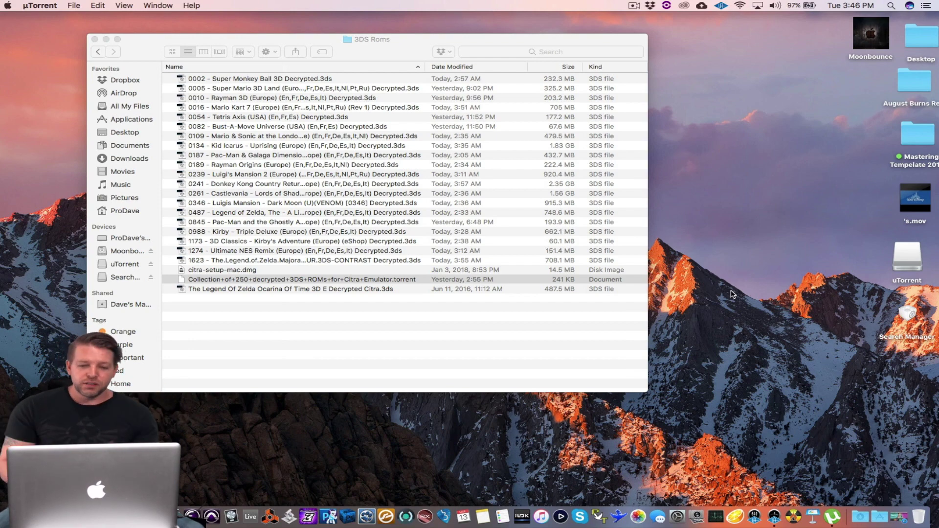
Launch citra-qt from the Dock and dismiss the anonymous usage-data notice.
{"action": "left_click", "coordinate": [739, 518]}
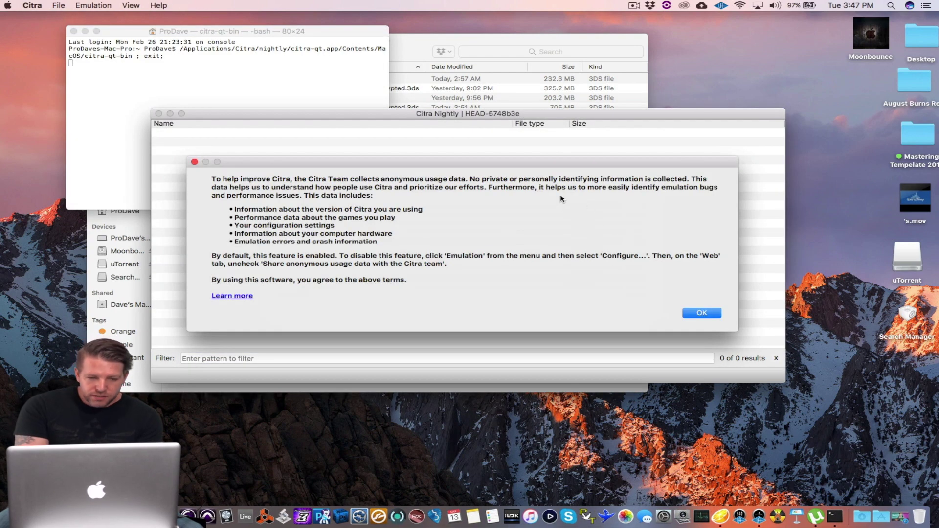
{"action": "left_click", "coordinate": [701, 313]}
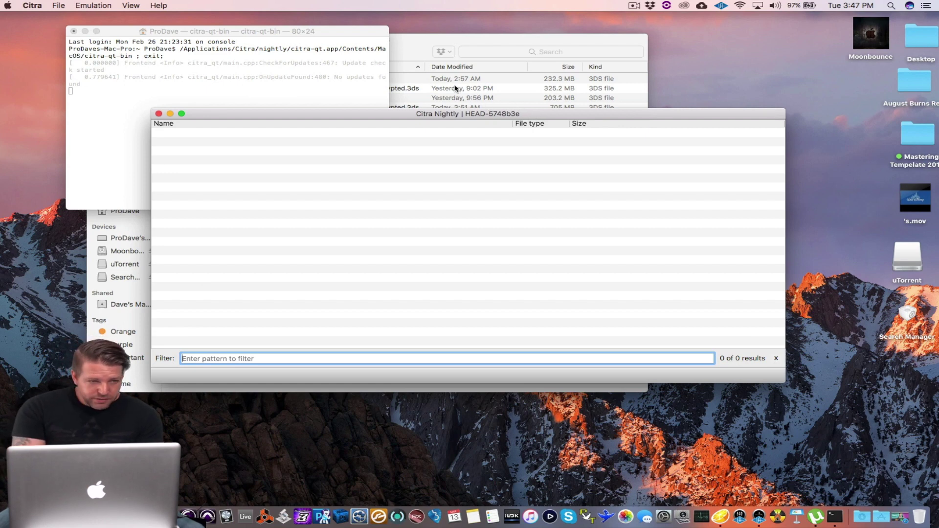
Open Citra's Preferences and go to the System settings page.
{"action": "left_click", "coordinate": [34, 6]}
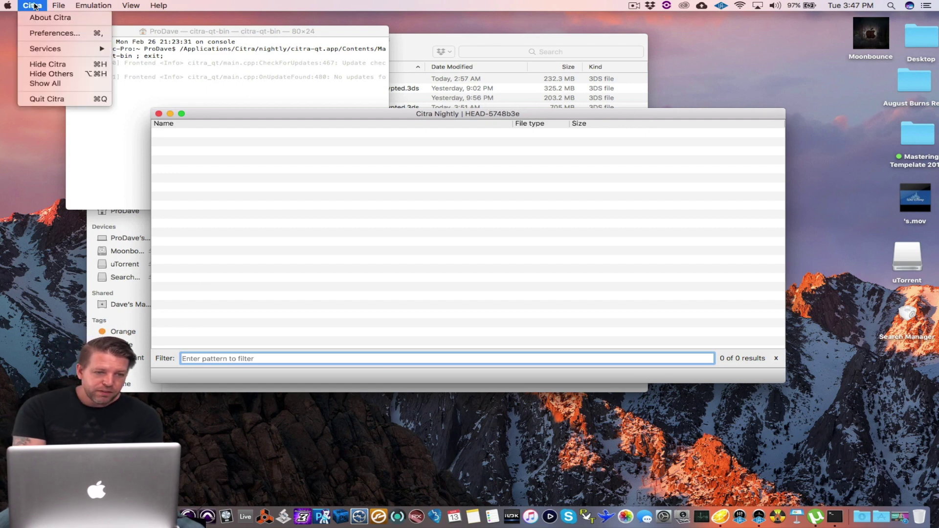
{"action": "left_click", "coordinate": [45, 32]}
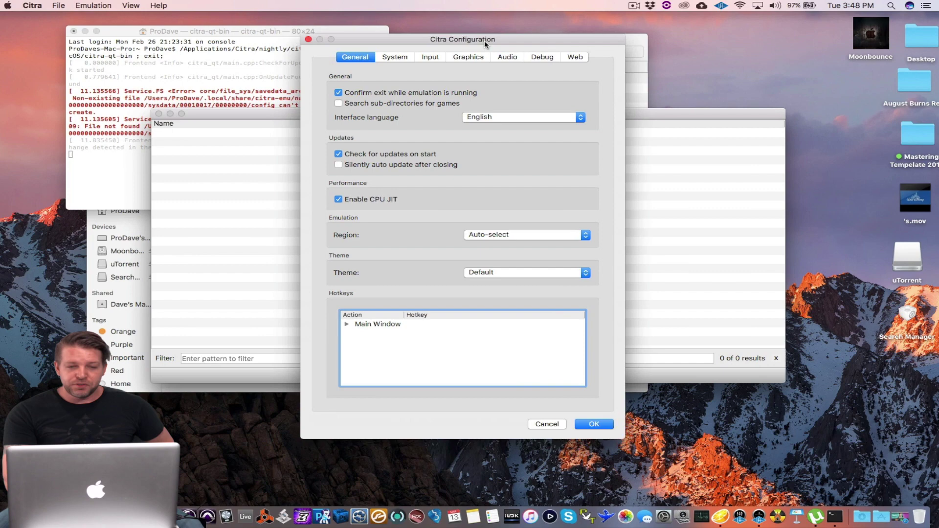
{"action": "left_click", "coordinate": [396, 59]}
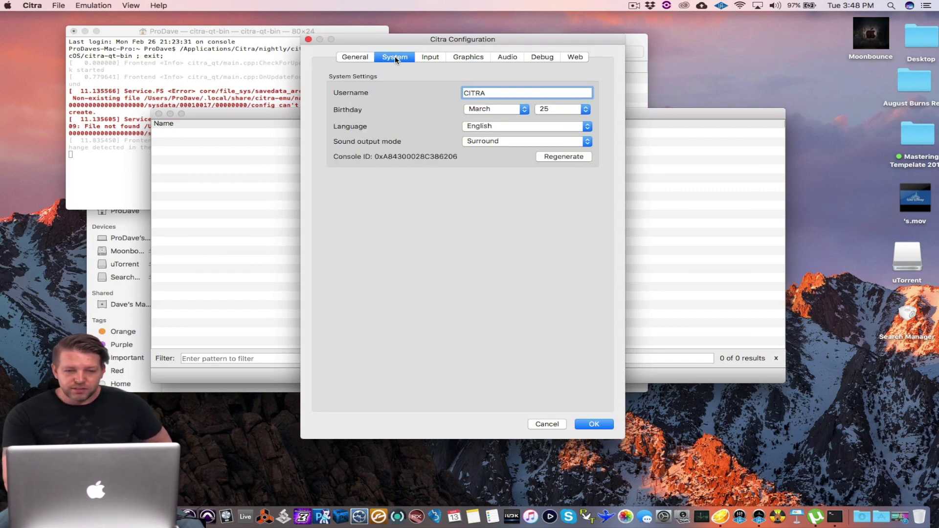
On the Input settings, bind Directional Pad Left to the F key.
{"action": "left_click", "coordinate": [434, 57]}
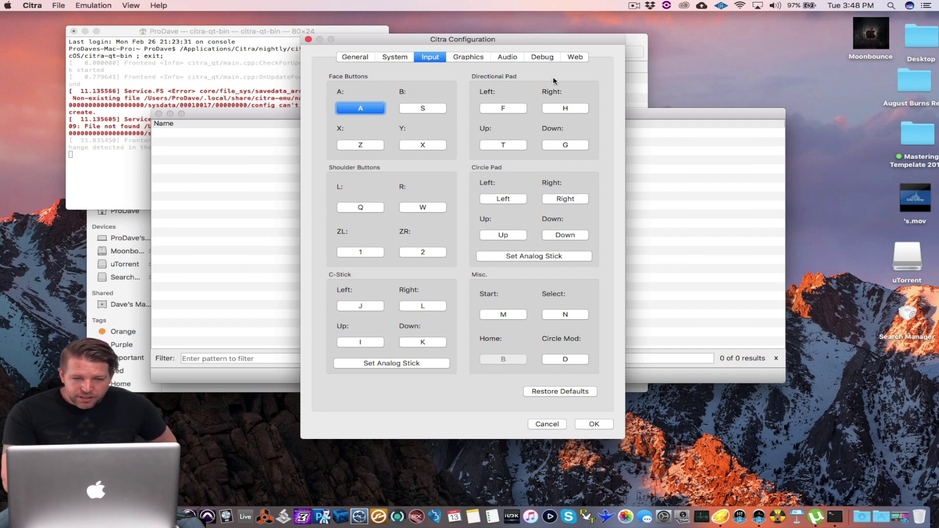
{"action": "left_click", "coordinate": [507, 108]}
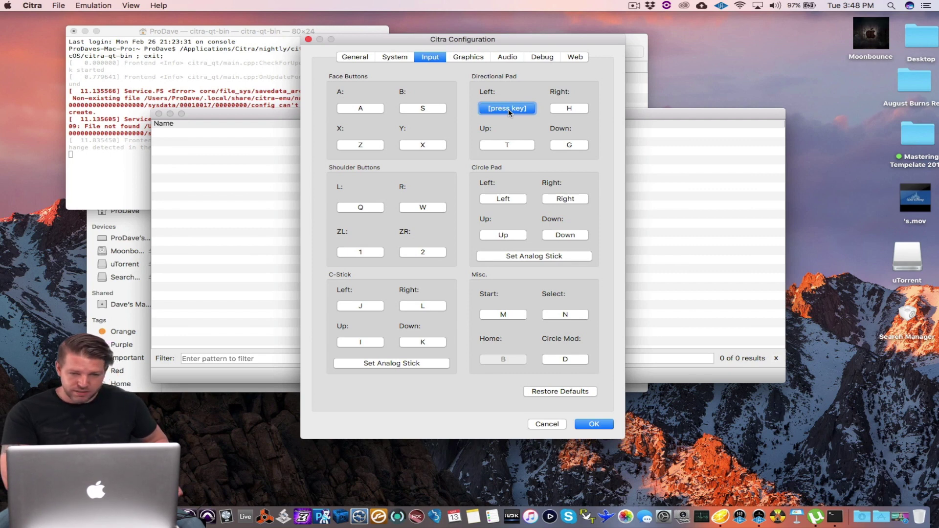
{"action": "key", "text": "f"}
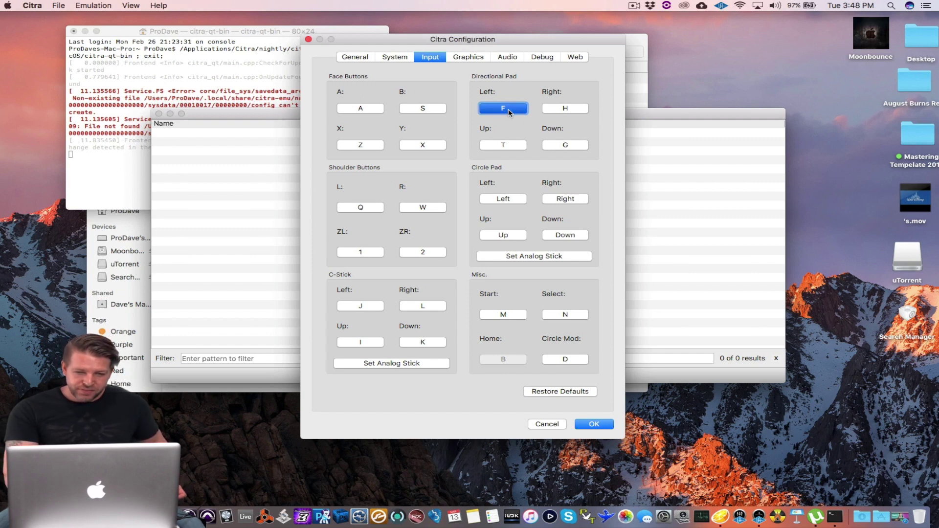
{"action": "left_click", "coordinate": [508, 113]}
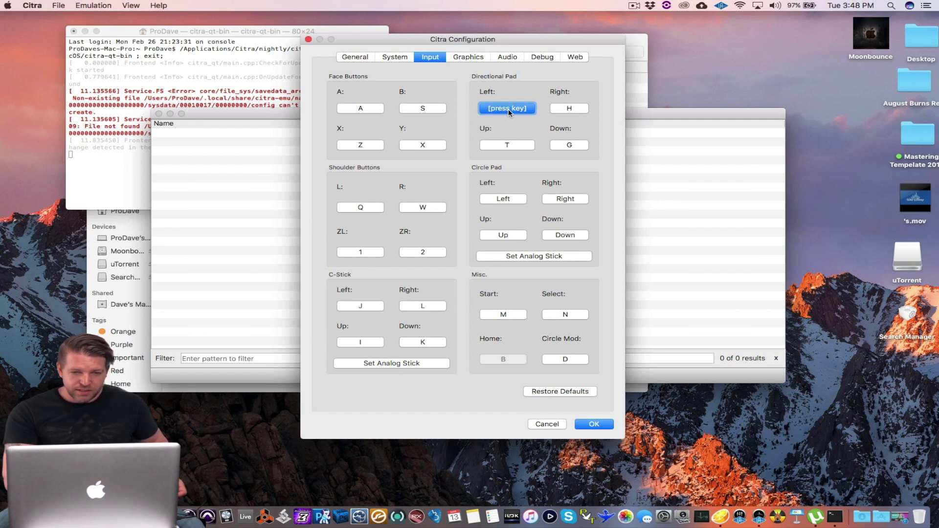
{"action": "key", "text": "f"}
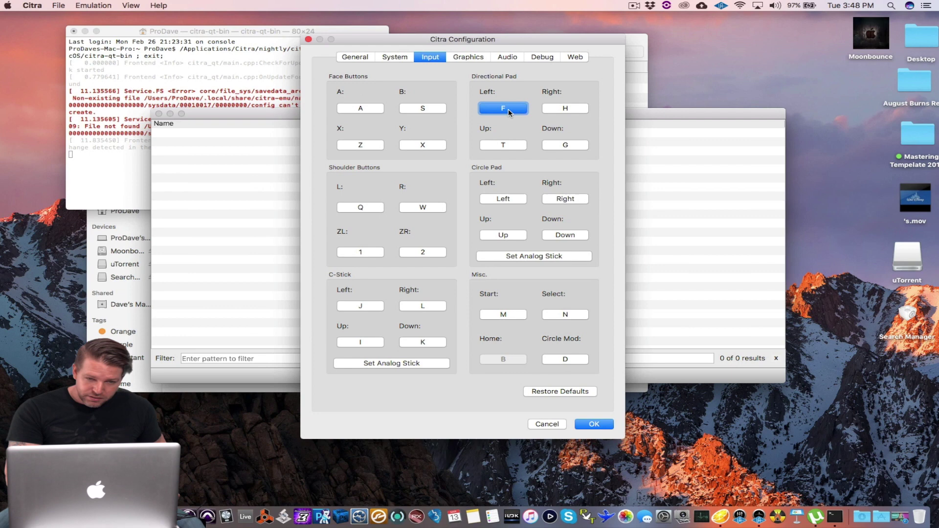
{"action": "left_click", "coordinate": [508, 112]}
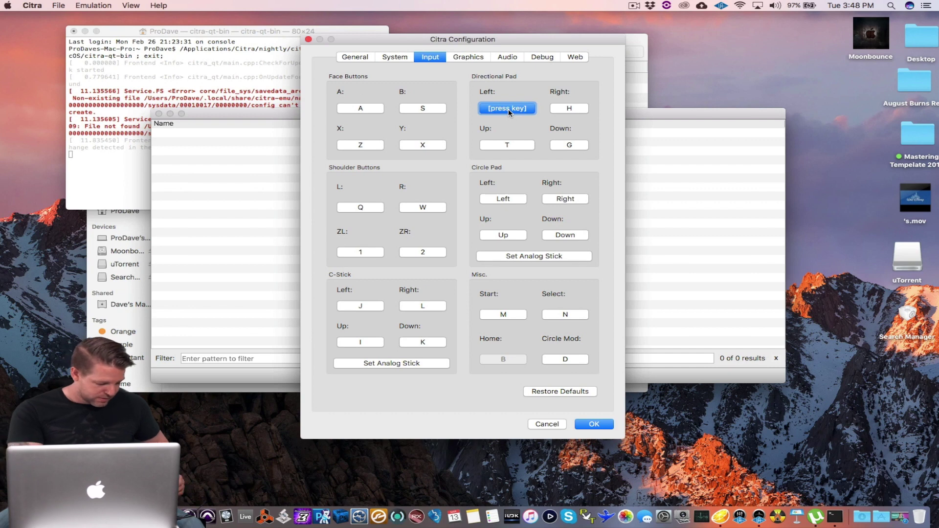
{"action": "key", "text": "f"}
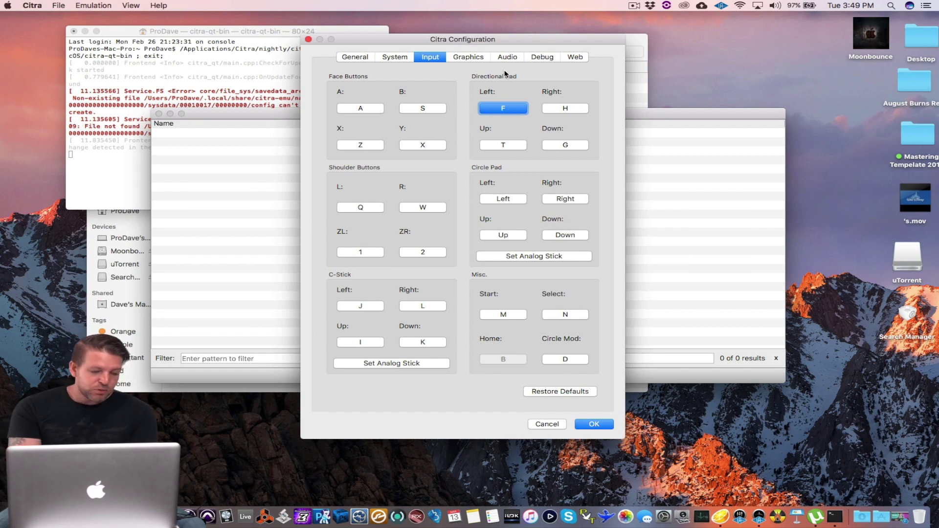
Set the Graphics internal resolution to 10x Native (4000x2400).
{"action": "left_click", "coordinate": [473, 58]}
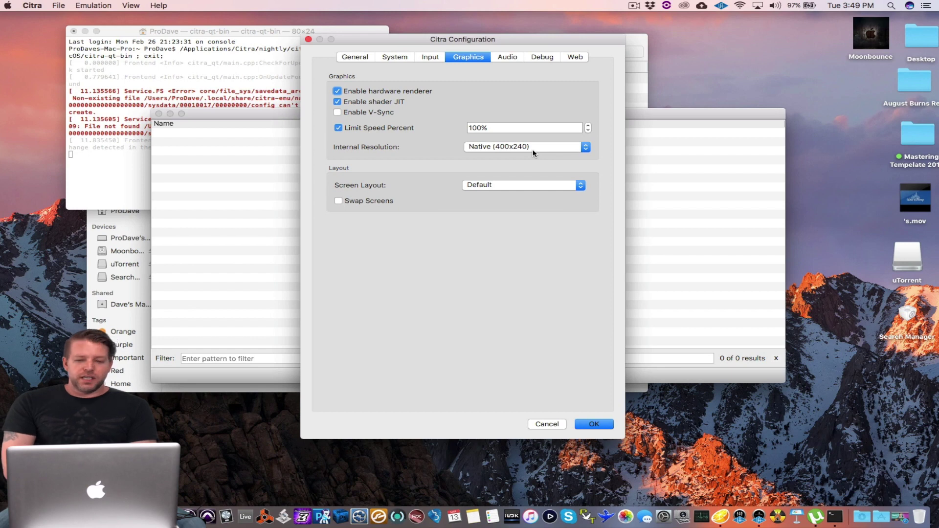
{"action": "left_click", "coordinate": [585, 148]}
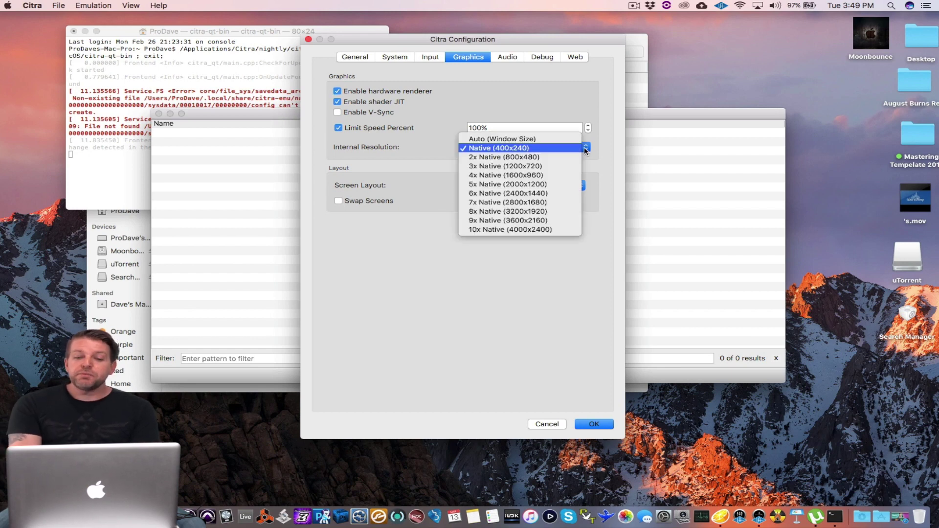
{"action": "left_click", "coordinate": [552, 229]}
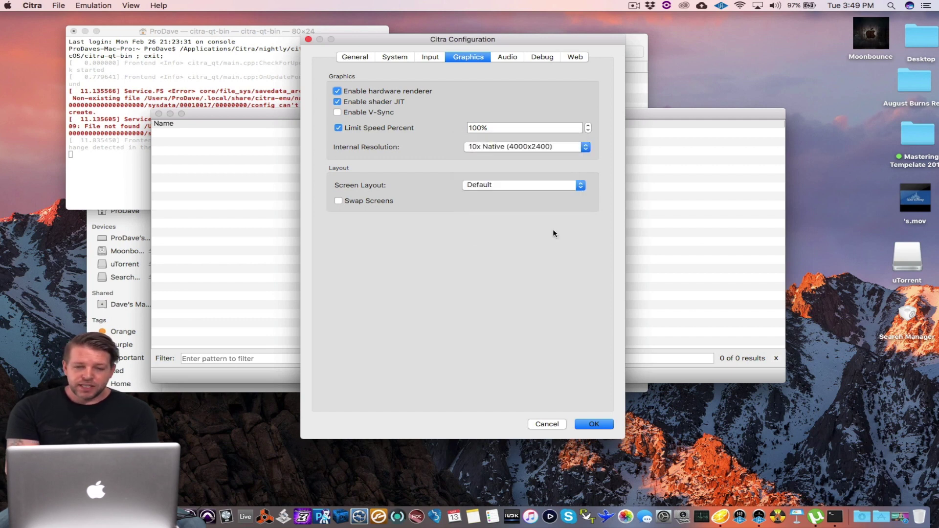
Review the Audio and Debug settings, then confirm the configuration with OK.
{"action": "left_click", "coordinate": [509, 61]}
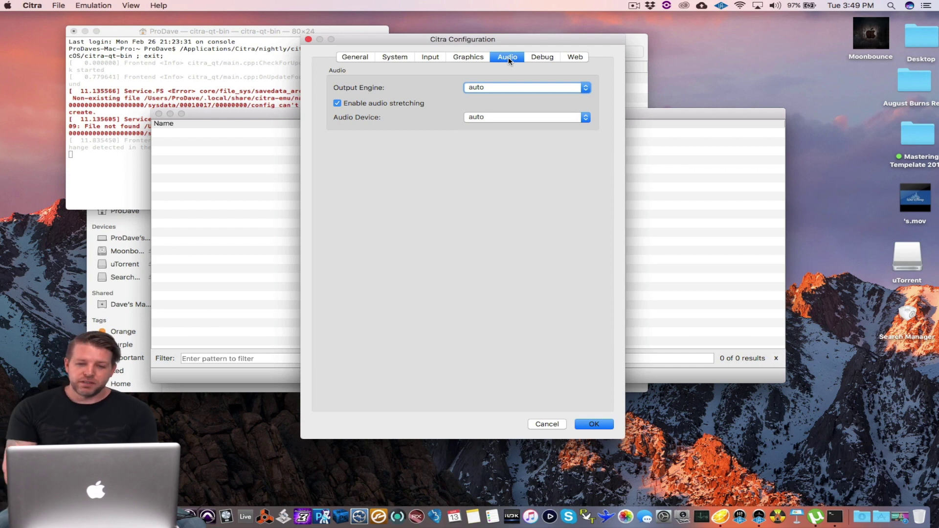
{"action": "left_click", "coordinate": [542, 58]}
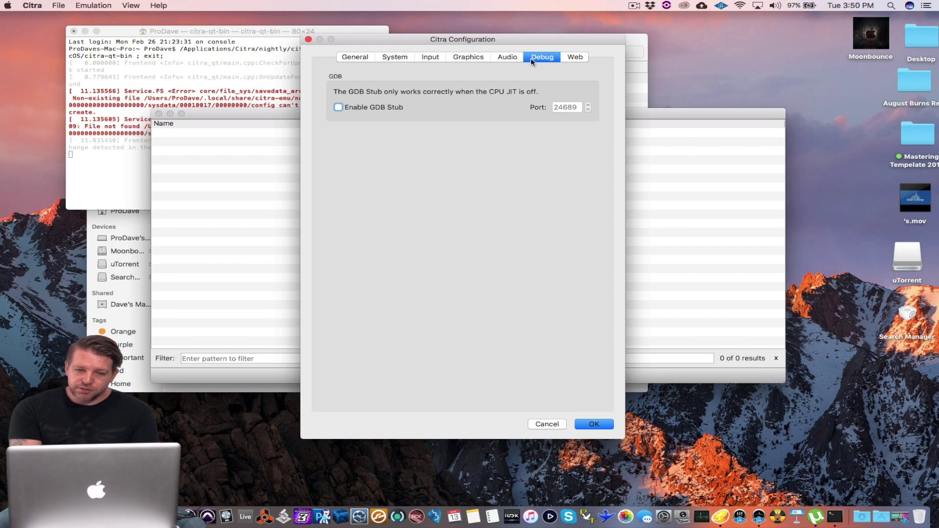
{"action": "left_click", "coordinate": [593, 424]}
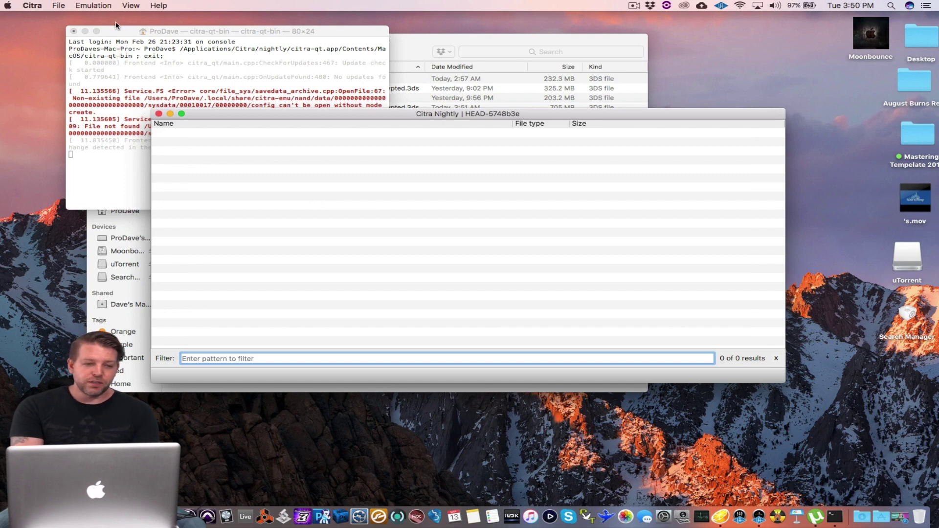
Load the Legend of Zelda .3ds file from Moonbounce's 3DS Roms folder.
{"action": "left_click", "coordinate": [61, 7]}
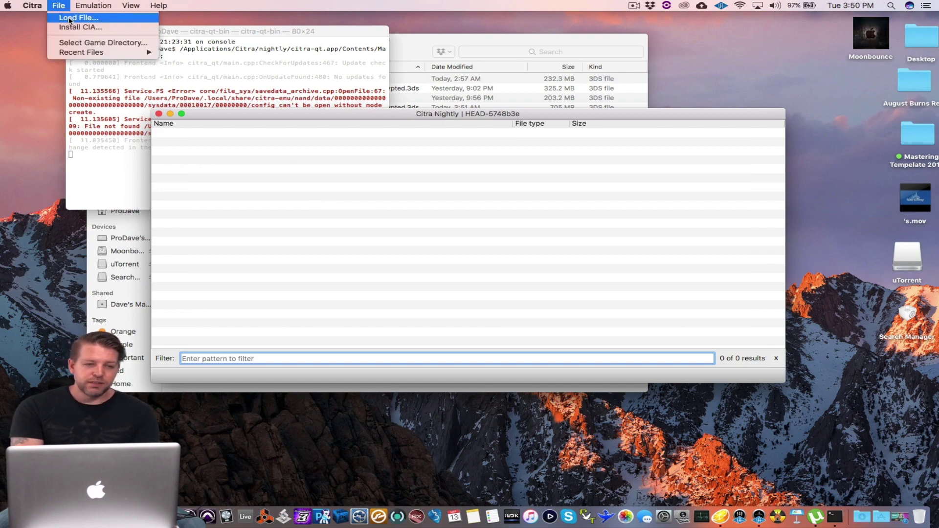
{"action": "left_click", "coordinate": [68, 20]}
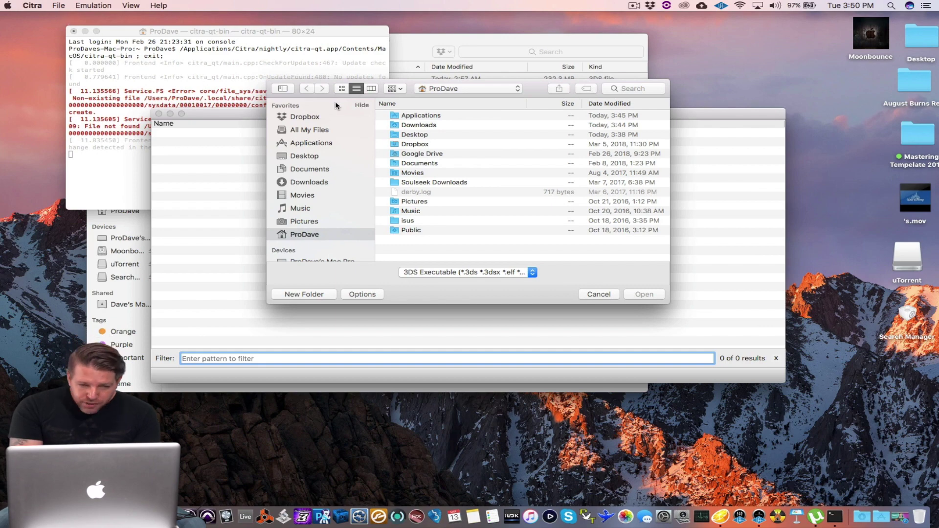
{"action": "scroll", "coordinate": [311, 186], "scroll_direction": "down", "scroll_amount": 5}
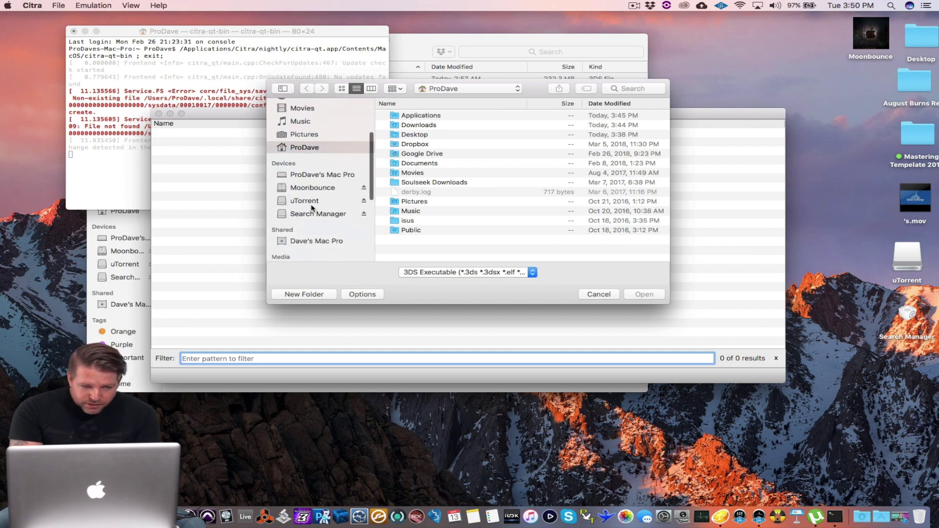
{"action": "left_click", "coordinate": [316, 190]}
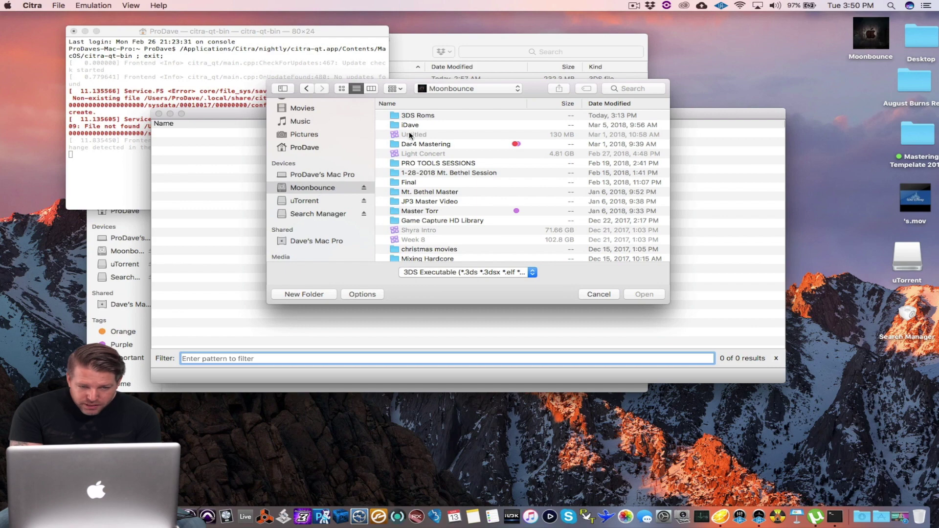
{"action": "double_click", "coordinate": [422, 116]}
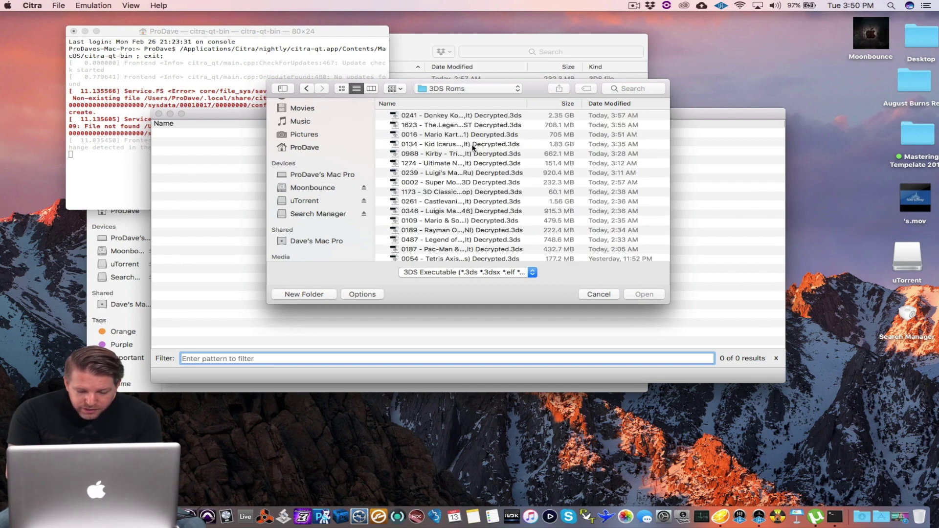
{"action": "scroll", "coordinate": [479, 168], "scroll_direction": "down", "scroll_amount": 5}
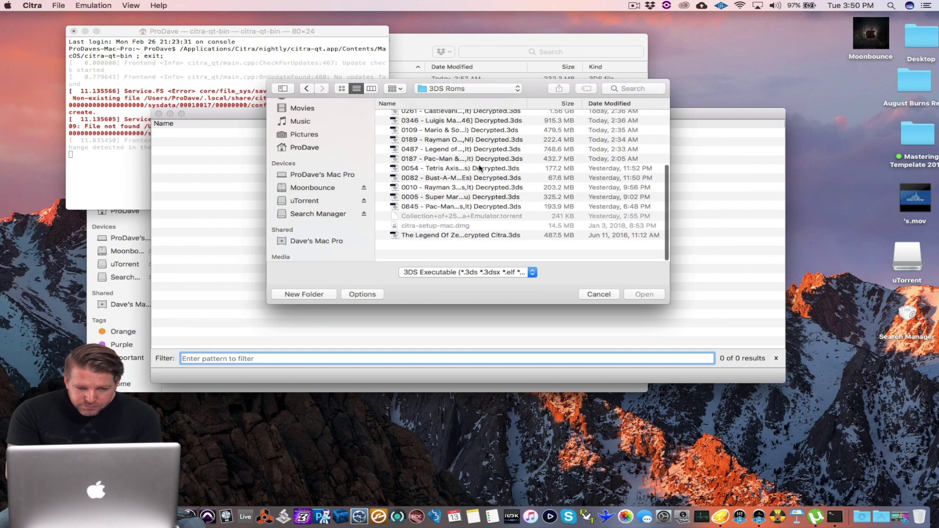
{"action": "left_click", "coordinate": [489, 256]}
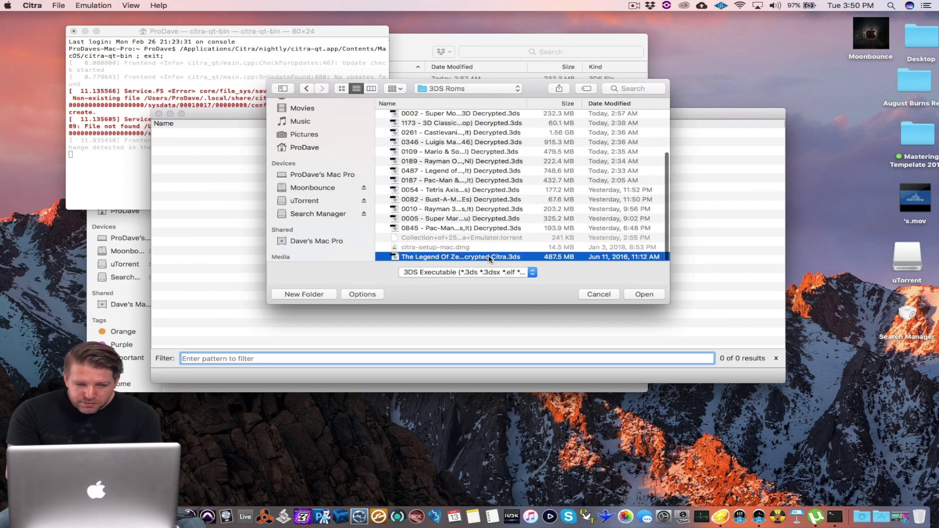
{"action": "left_click", "coordinate": [644, 293]}
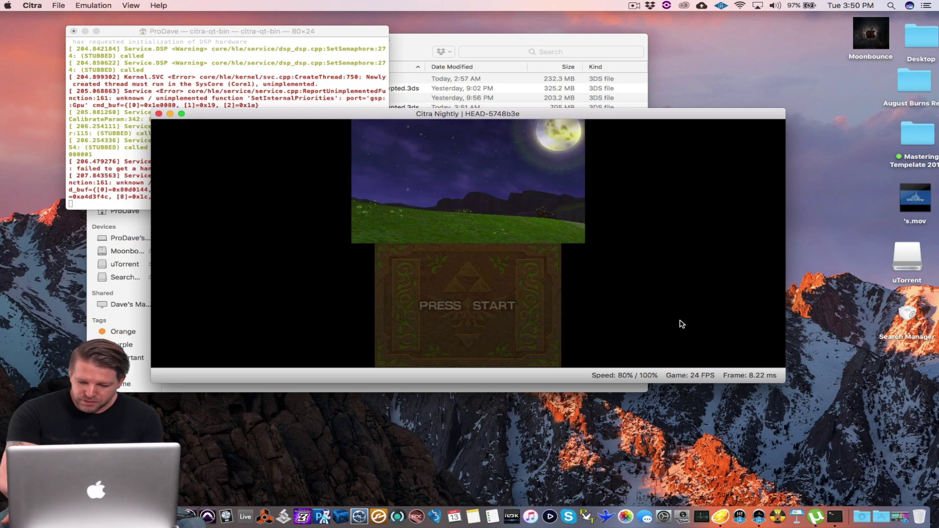
Mute the system sound, then take the game window full screen and back to windowed.
{"action": "key", "text": "XF86AudioLowerVolume"}
{"action": "key", "text": "XF86AudioMute"}
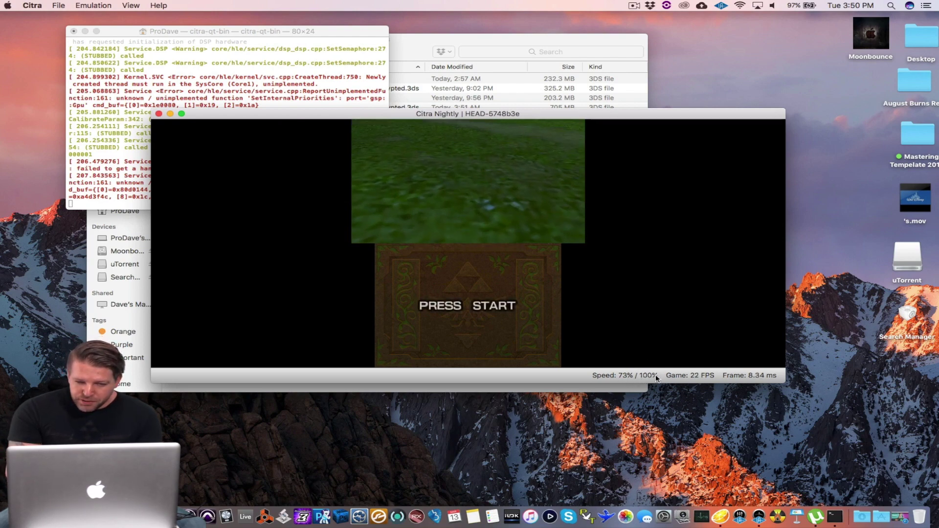
{"action": "mouse_move", "coordinate": [657, 378]}
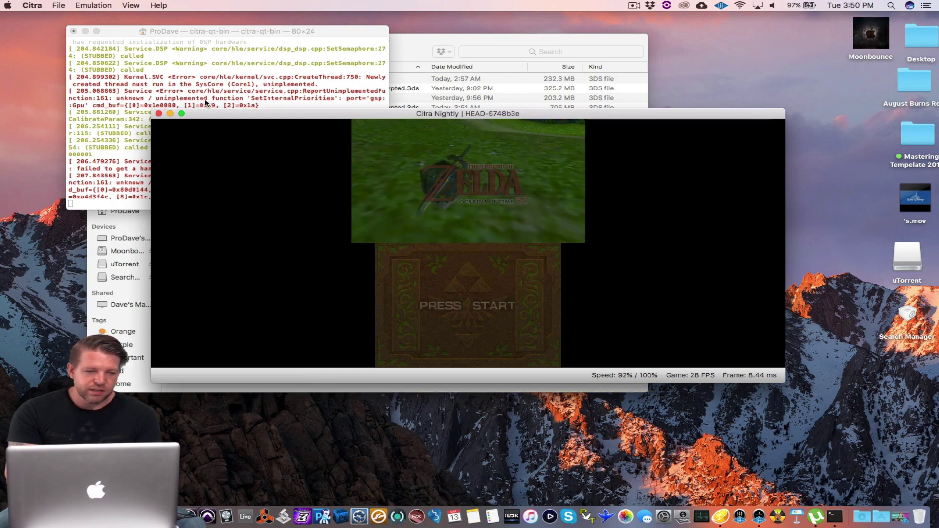
{"action": "left_click", "coordinate": [182, 113]}
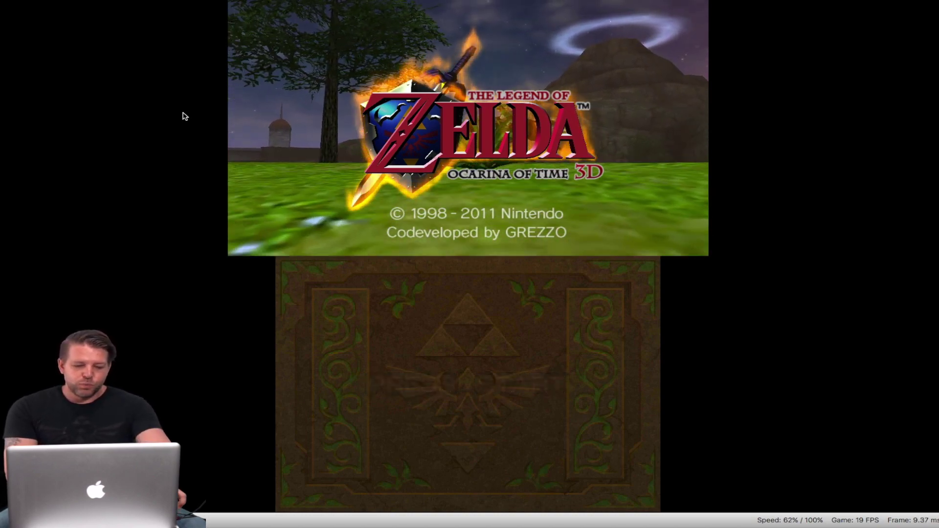
{"action": "key", "text": "Escape"}
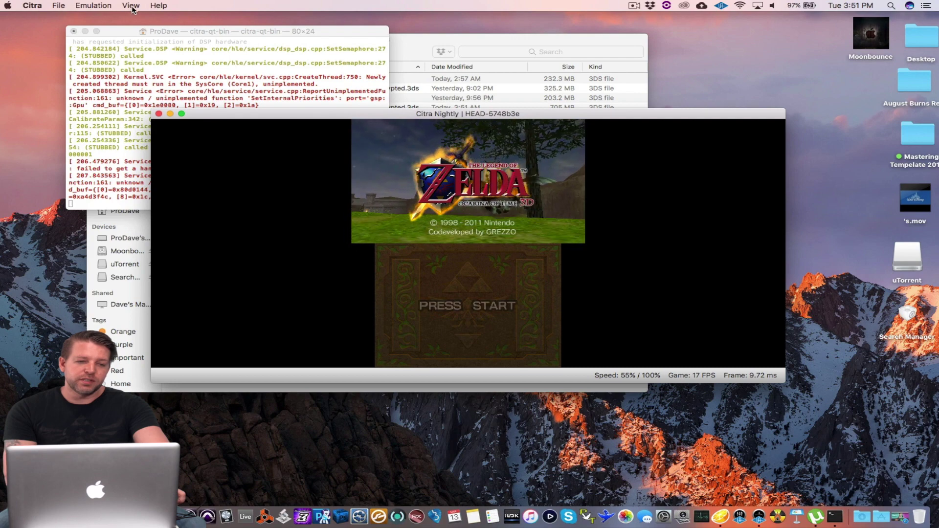
Switch the screen layout to Single Screen, showing only the enlarged top screen.
{"action": "left_click", "coordinate": [131, 6]}
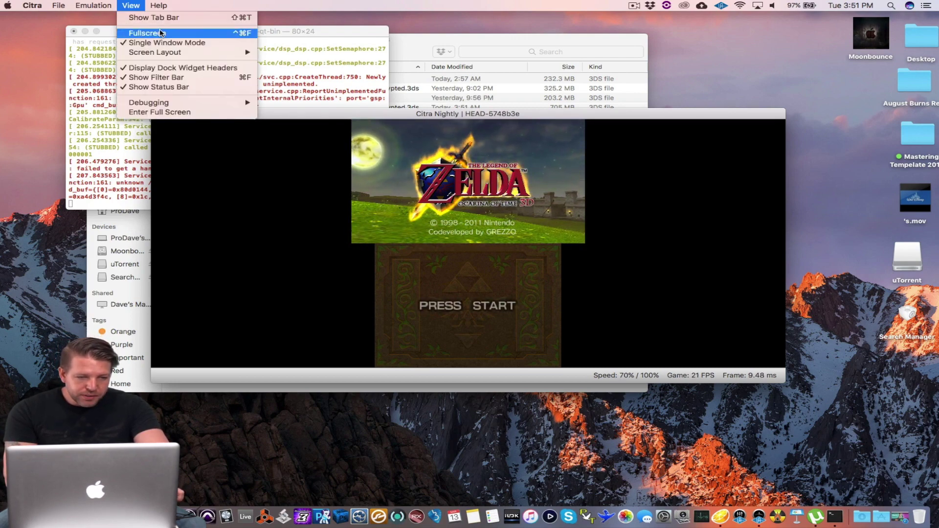
{"action": "mouse_move", "coordinate": [200, 54]}
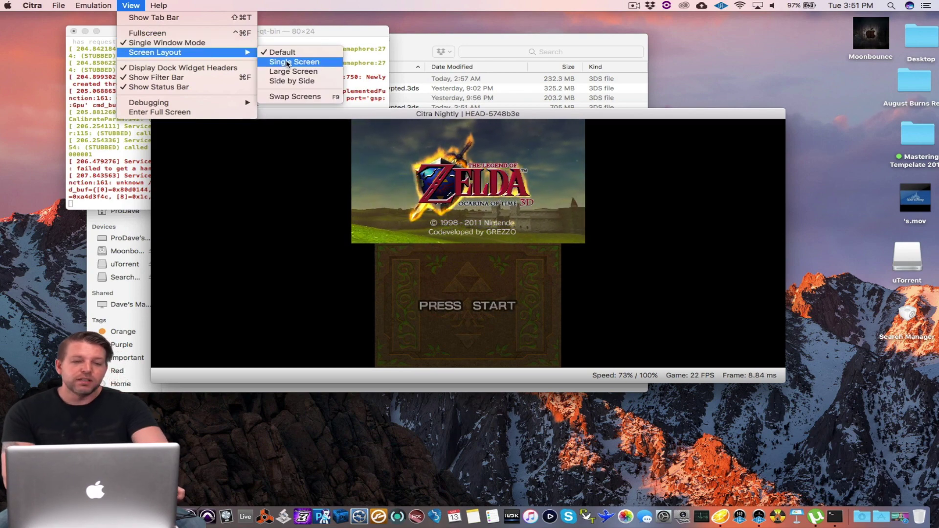
{"action": "left_click", "coordinate": [287, 63]}
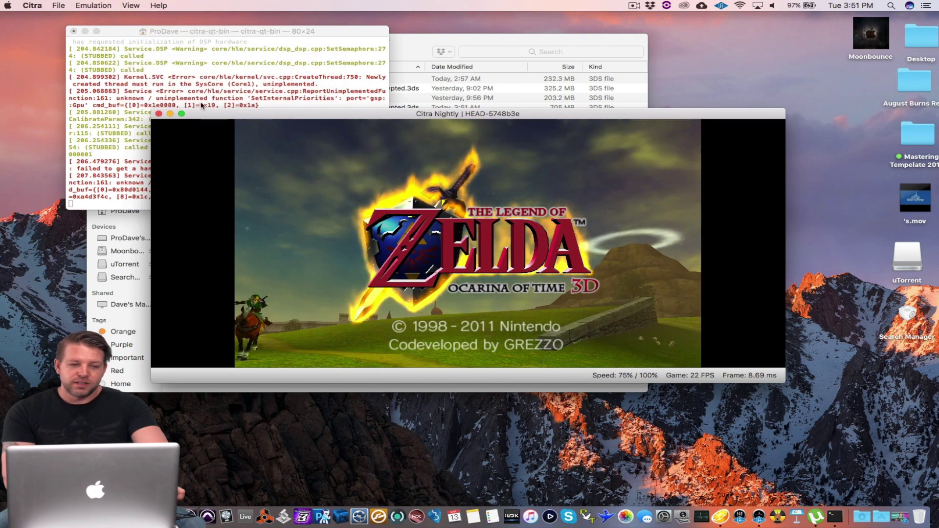
Run the game full screen briefly, return to a window, and mute the system sound.
{"action": "left_click", "coordinate": [181, 114]}
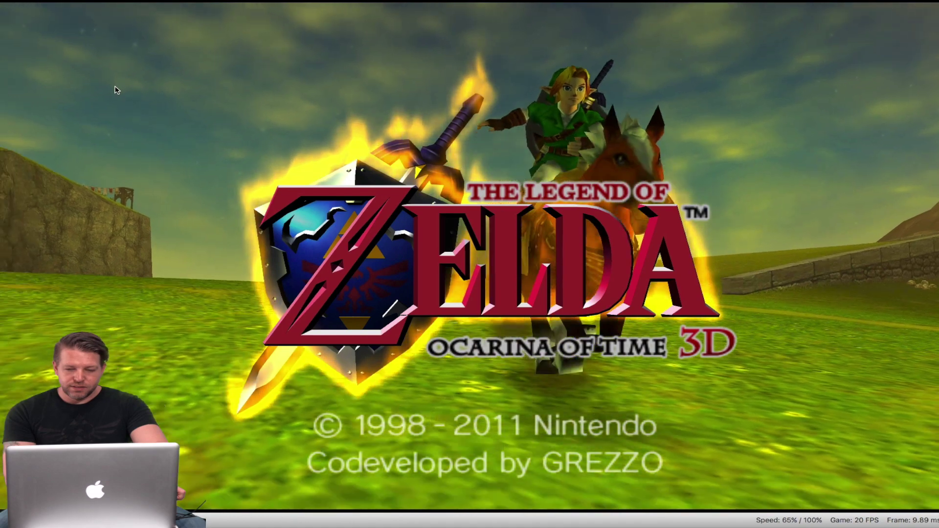
{"action": "key", "text": "XF86AudioRaiseVolume"}
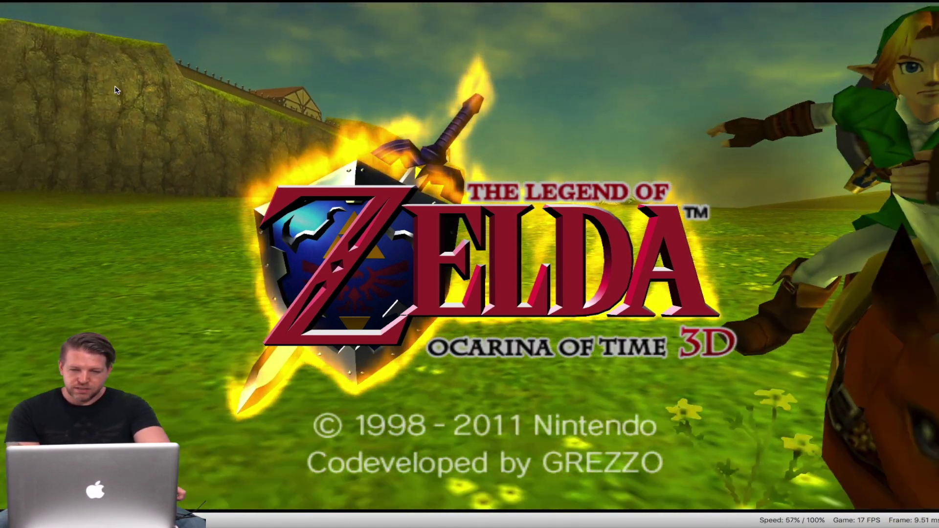
{"action": "key", "text": "Escape"}
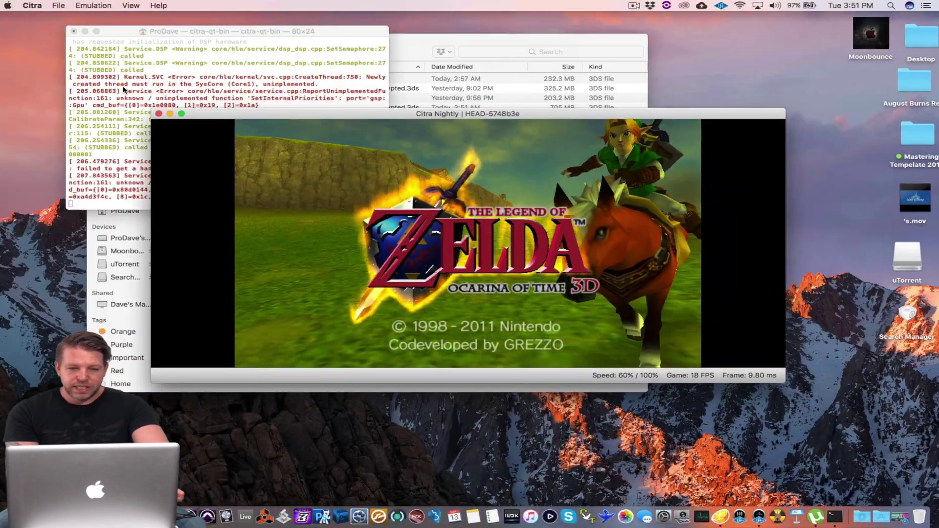
{"action": "key", "text": "XF86AudioMute"}
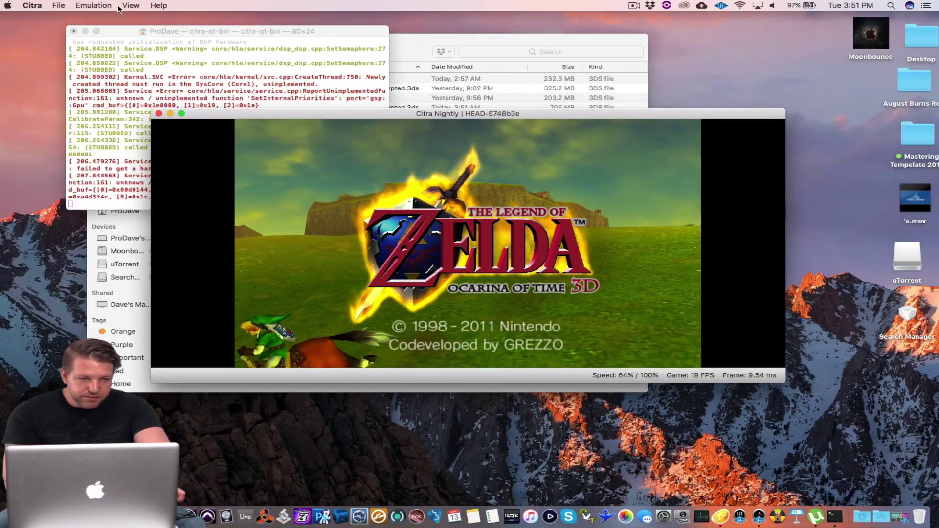
Lower the Graphics internal resolution to 7x Native (2800x1680) and apply it.
{"action": "left_click", "coordinate": [59, 6]}
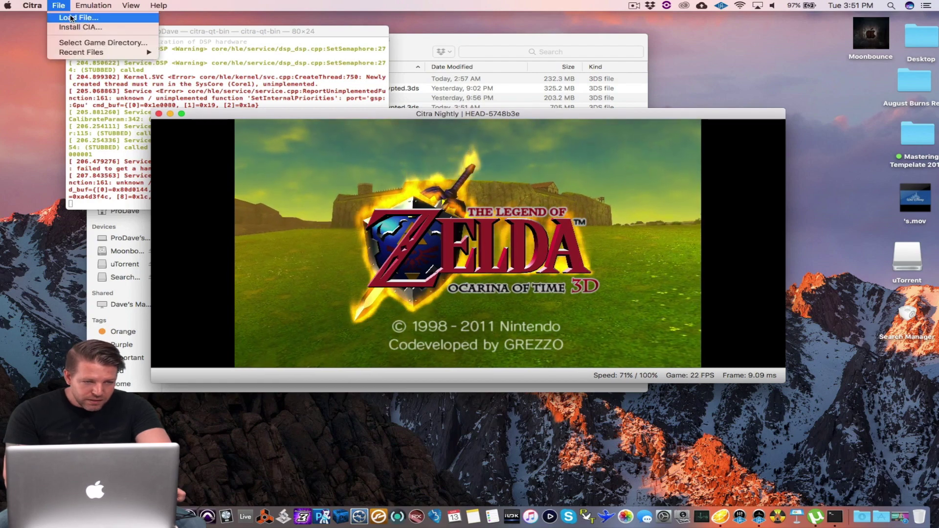
{"action": "mouse_move", "coordinate": [33, 6]}
{"action": "left_click", "coordinate": [55, 33]}
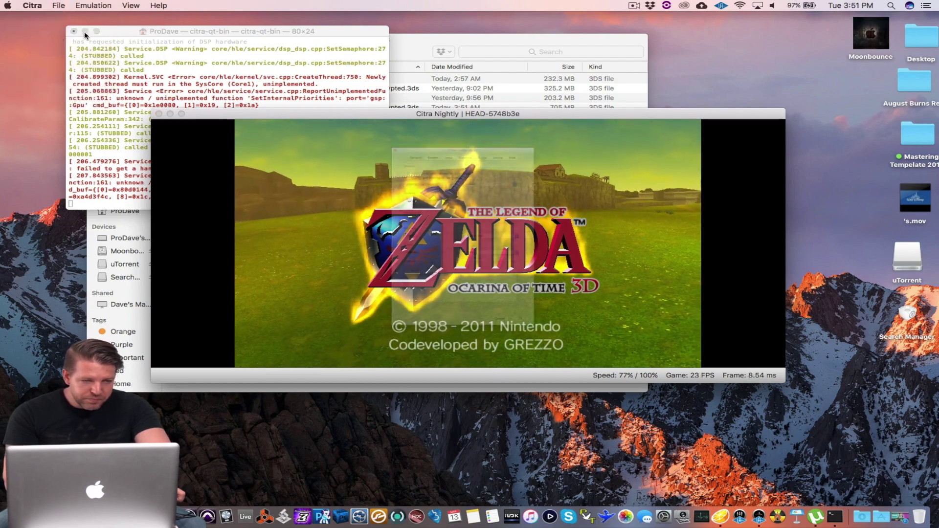
{"action": "left_click", "coordinate": [460, 58]}
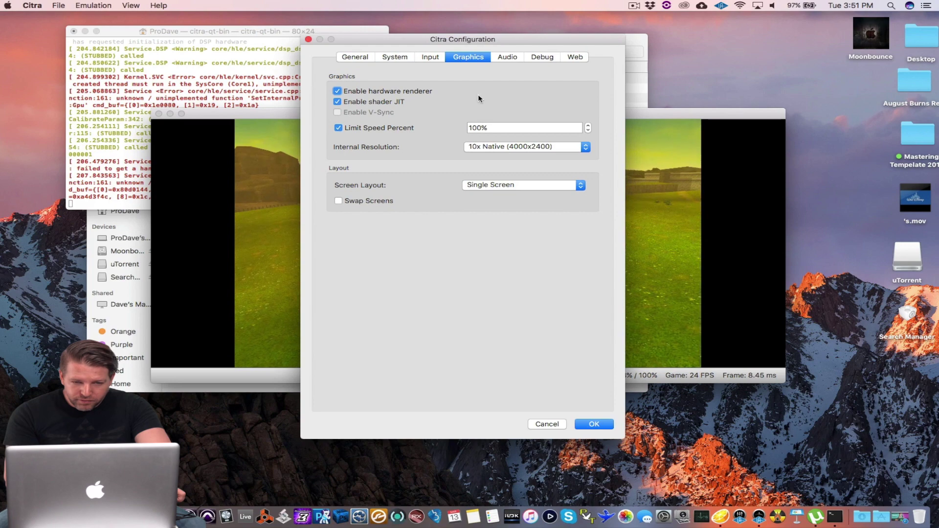
{"action": "left_click", "coordinate": [535, 148]}
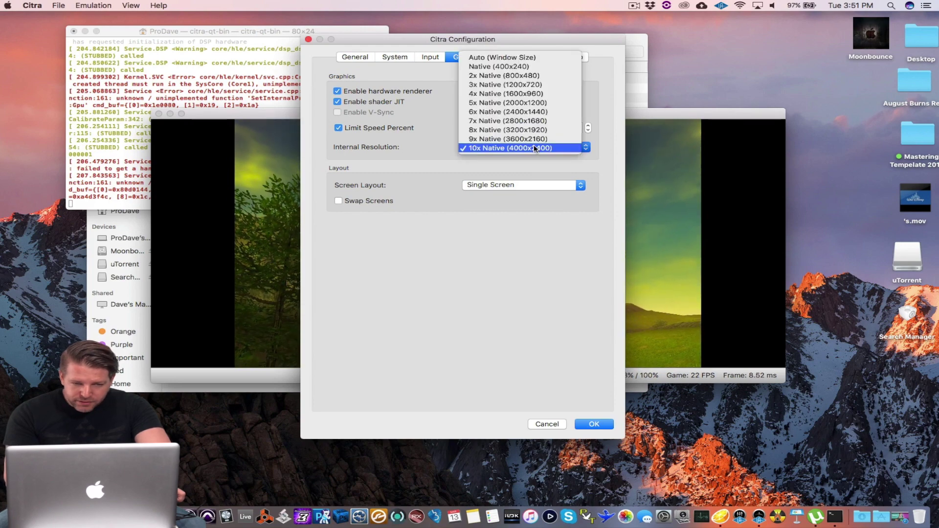
{"action": "left_click", "coordinate": [520, 122]}
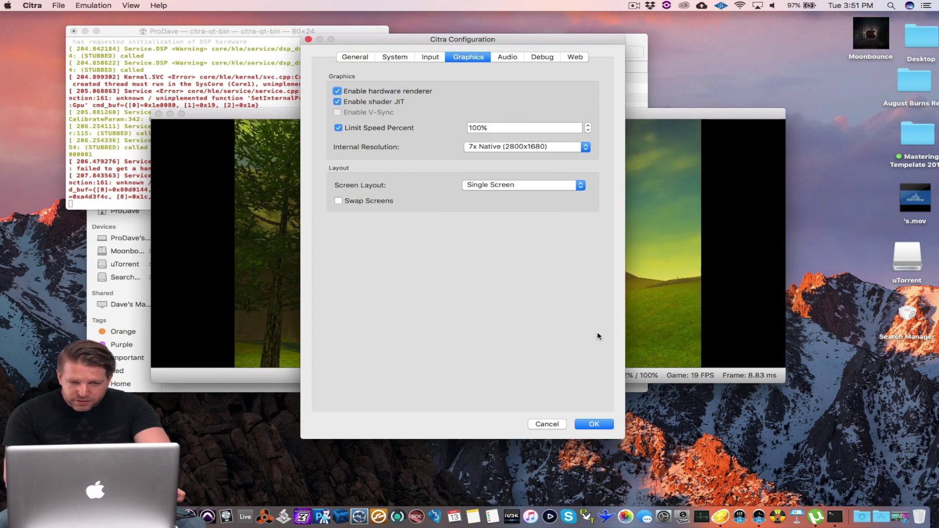
{"action": "left_click", "coordinate": [594, 424]}
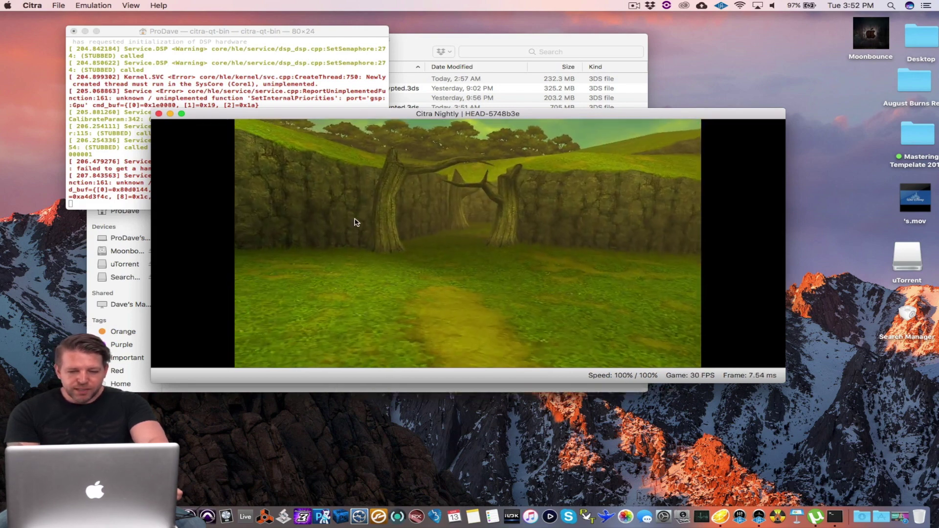
Switch the Ocarina of Time 3D game window to full screen.
{"action": "left_click", "coordinate": [181, 114]}
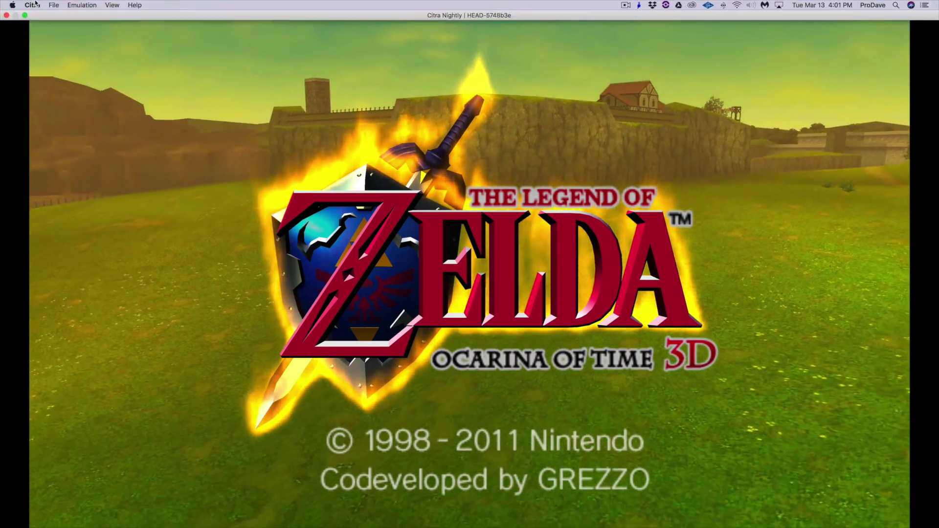
{"action": "left_click", "coordinate": [34, 5]}
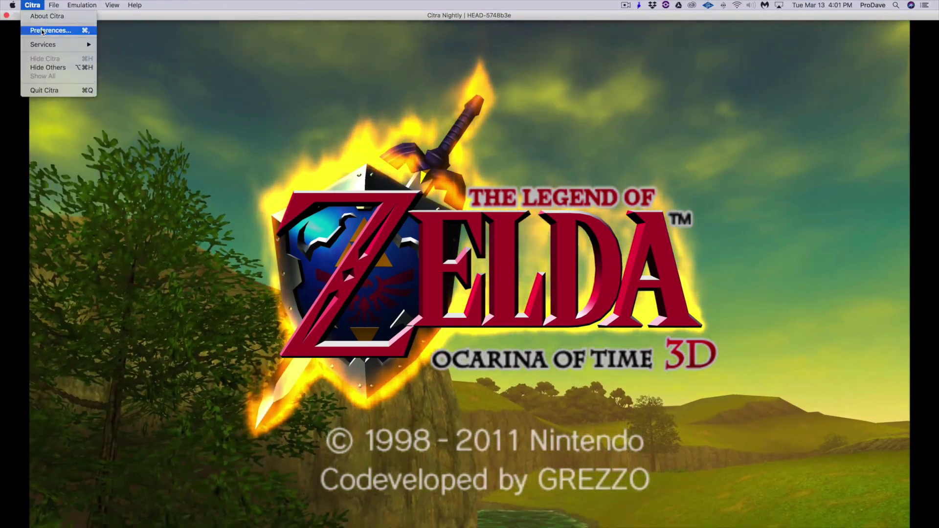
{"action": "left_click", "coordinate": [42, 30]}
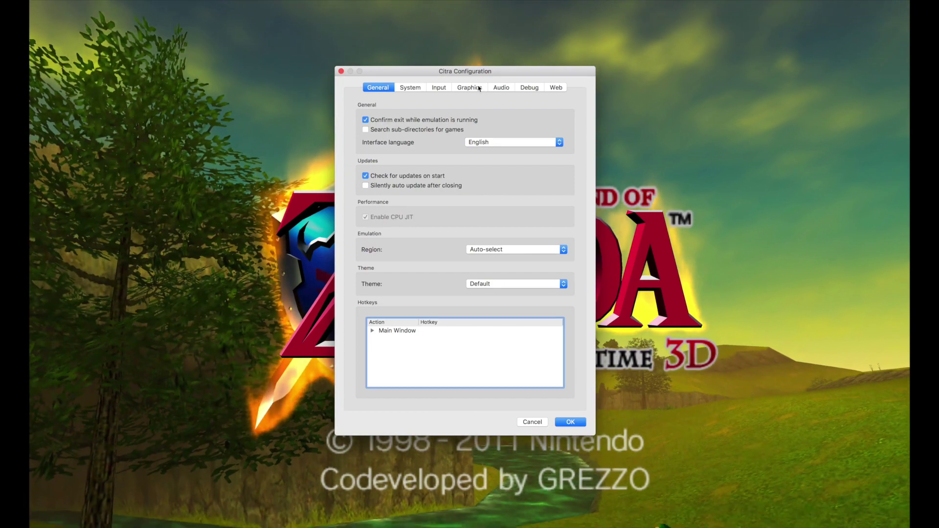
{"action": "left_click", "coordinate": [479, 88]}
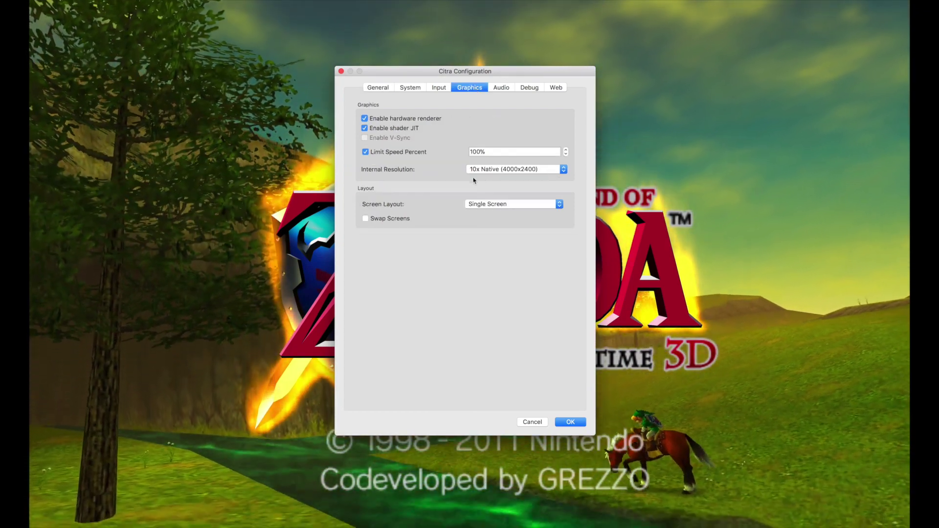